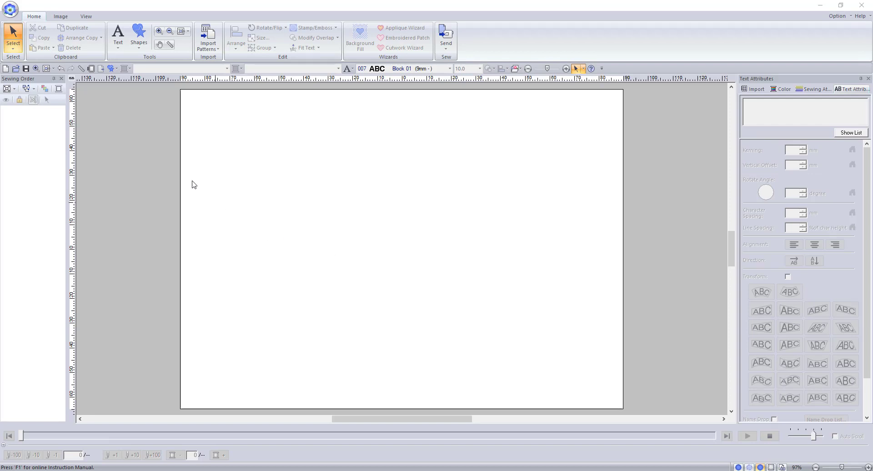
Start a standard text object reading 'Hello' and 'world' on separate lines
{"action": "left_click", "coordinate": [121, 43]}
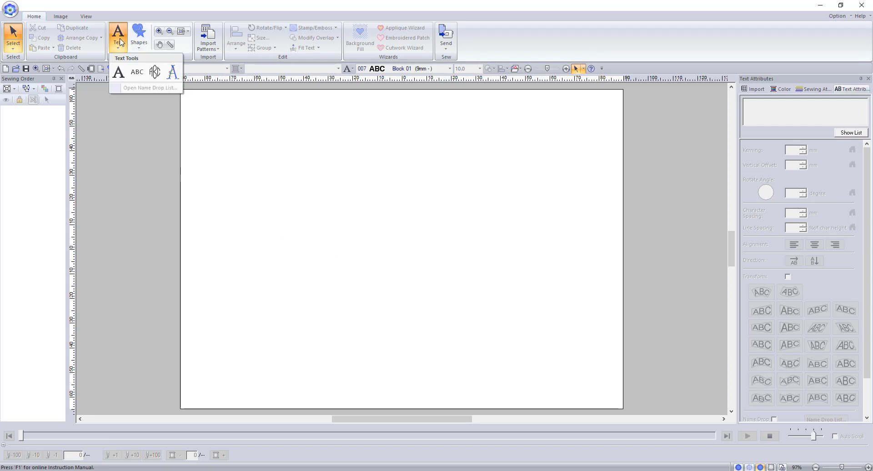
{"action": "left_click", "coordinate": [120, 73]}
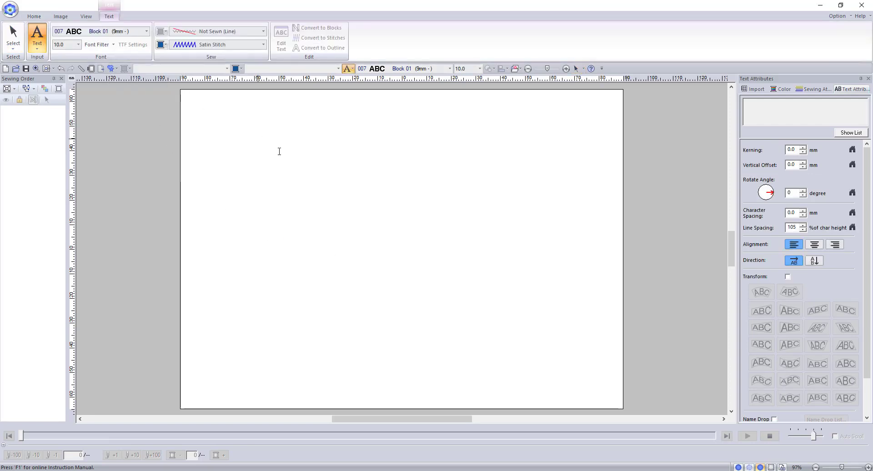
{"action": "left_click", "coordinate": [364, 200]}
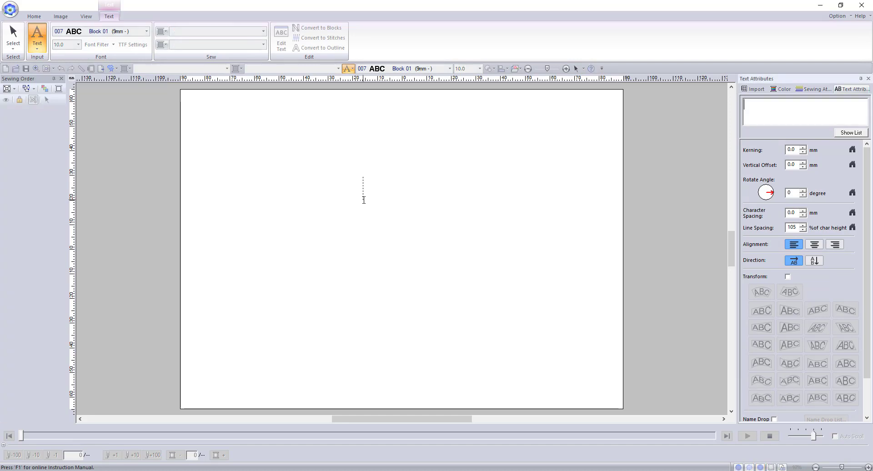
{"action": "type", "text": "Hello"}
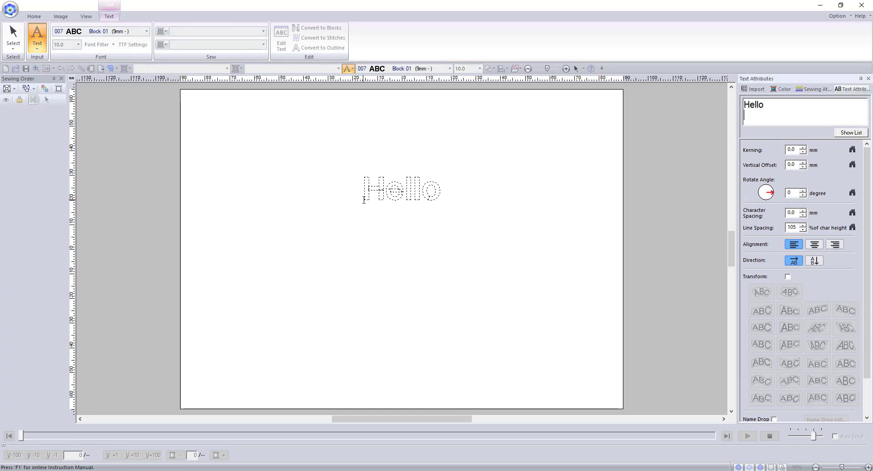
{"action": "key", "text": "Return"}
{"action": "type", "text": "world"}
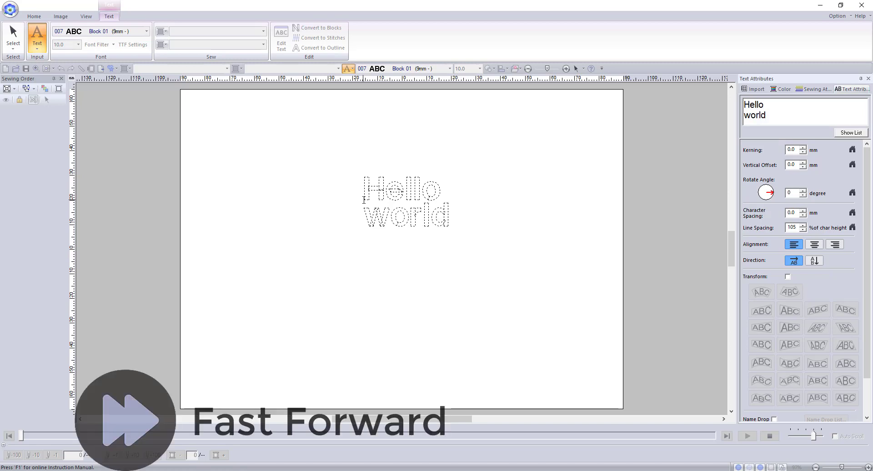
Add '...' and 'again.' lines, commit as stitches, then add a stitched 1–20 number column
{"action": "key", "text": "Return"}
{"action": "type", "text": "..."}
{"action": "key", "text": "Return"}
{"action": "type", "text": "again."}
{"action": "key", "text": "Return"}
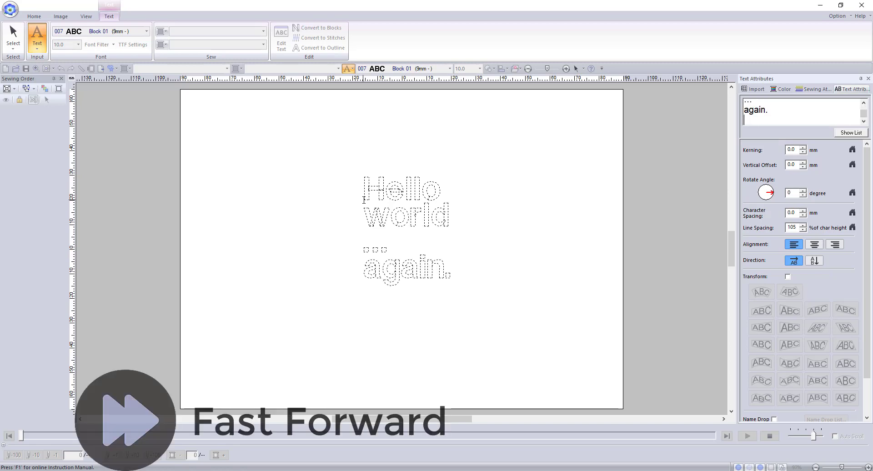
{"action": "key", "text": "ctrl+Return"}
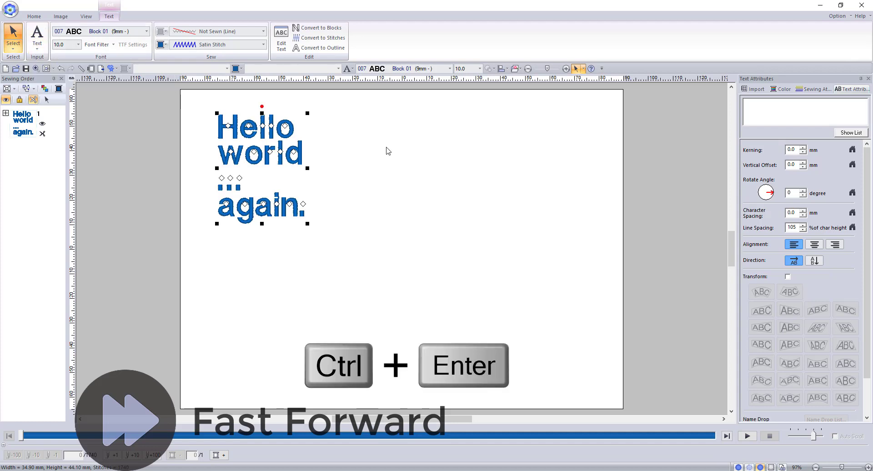
{"action": "type", "text": "1 2 3 4 5 6 "}
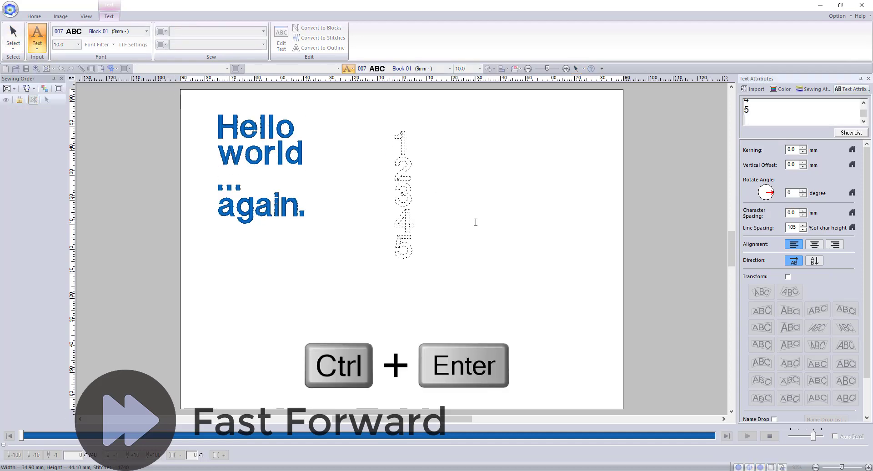
{"action": "type", "text": "7 8 9 10 11 12 13 14"}
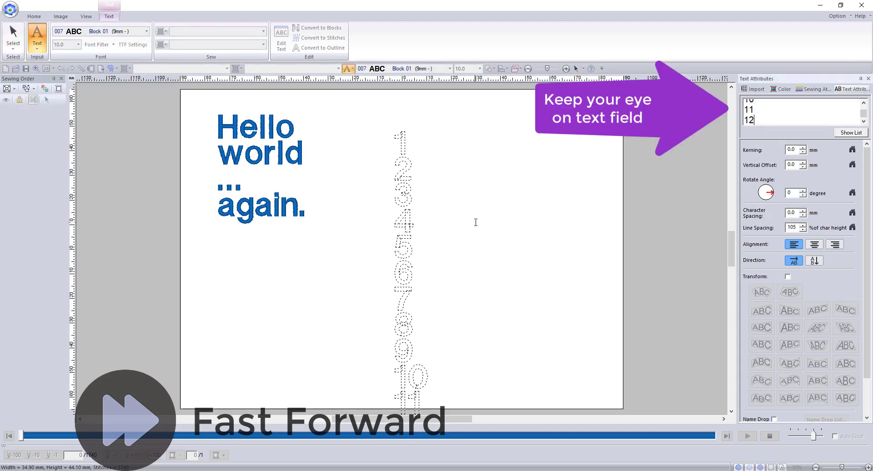
{"action": "type", "text": " 15 16 17 18 19 20"}
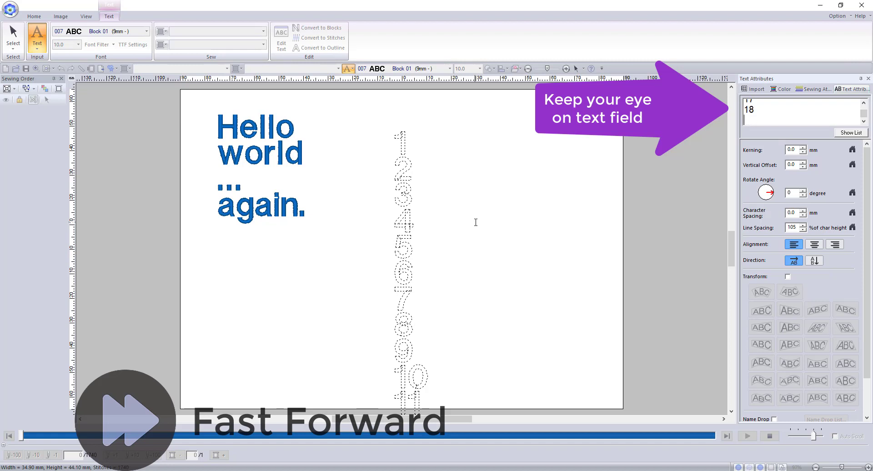
{"action": "left_click", "coordinate": [530, 220]}
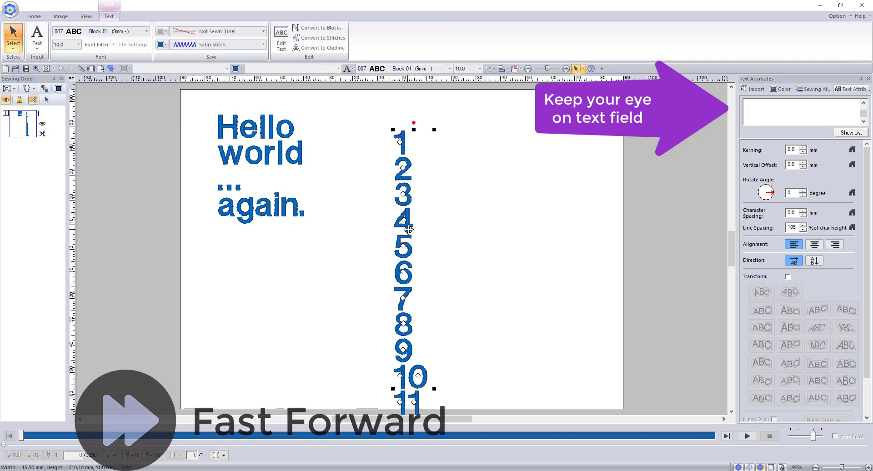
Delete the number column, centre the Hello text on the page, and reset line spacing to 100
{"action": "key", "text": "Delete"}
{"action": "left_click_drag", "start_coordinate": [268, 157], "coordinate": [408, 214]}
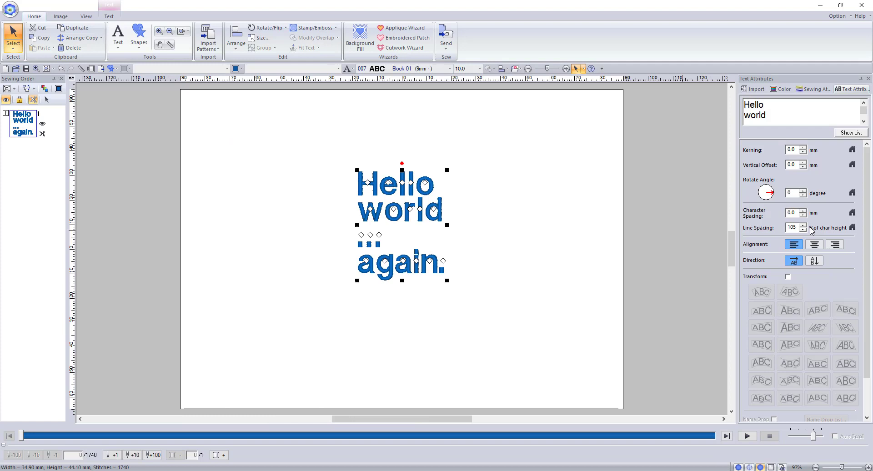
{"action": "left_click", "coordinate": [803, 225]}
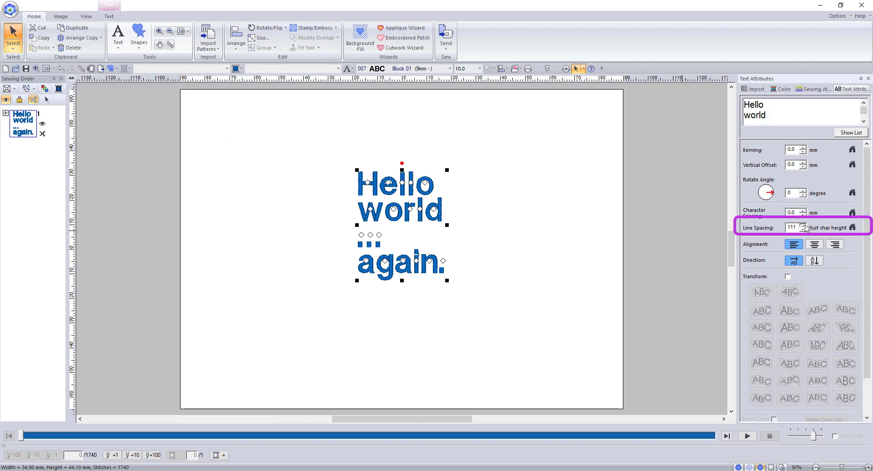
{"action": "left_click", "coordinate": [802, 225]}
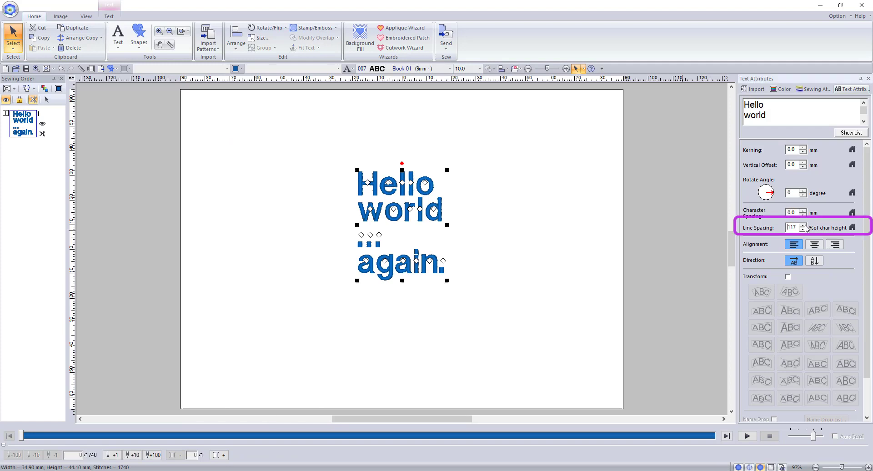
{"action": "left_click", "coordinate": [852, 227]}
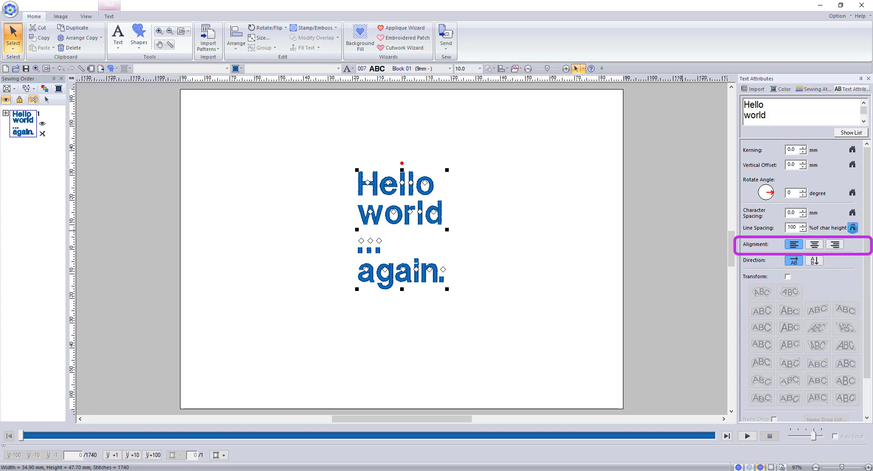
Try centre and right alignment, settle on left, and delete the period after 'again'
{"action": "left_click", "coordinate": [813, 245]}
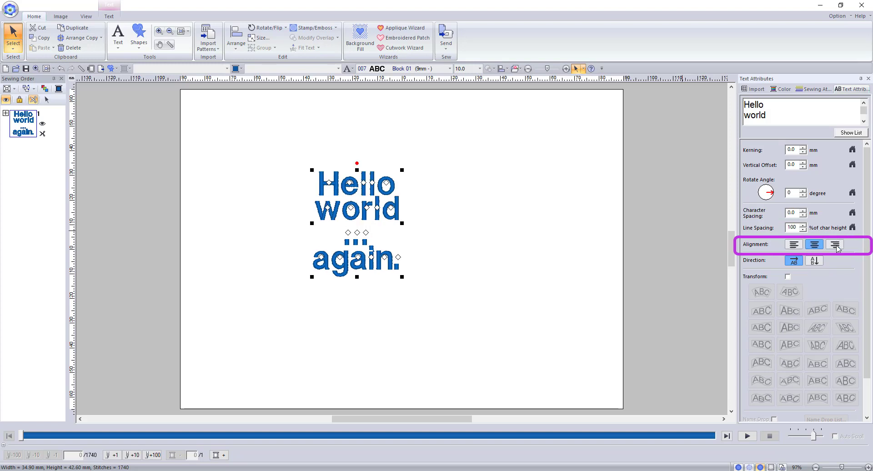
{"action": "left_click", "coordinate": [836, 245]}
{"action": "left_click", "coordinate": [817, 246]}
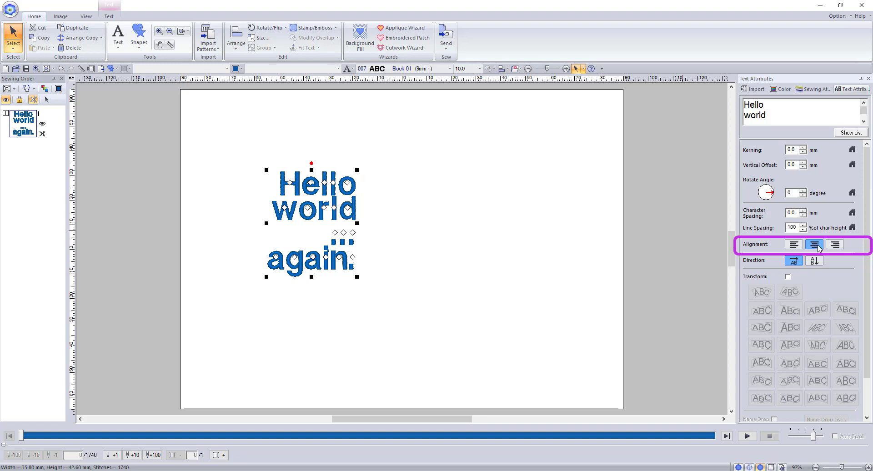
{"action": "left_click", "coordinate": [799, 246]}
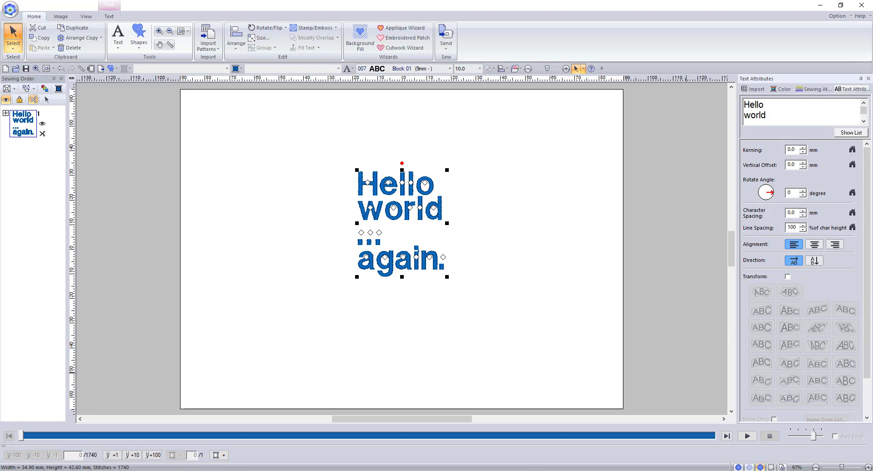
{"action": "key", "text": "BackSpace"}
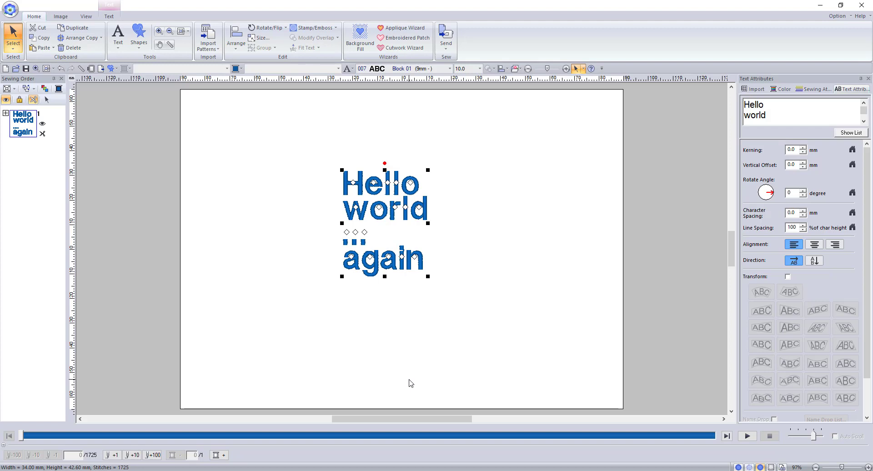
Start a new design without saving Hello world, then show the Small Text tool's font list
{"action": "key", "text": "ctrl+n"}
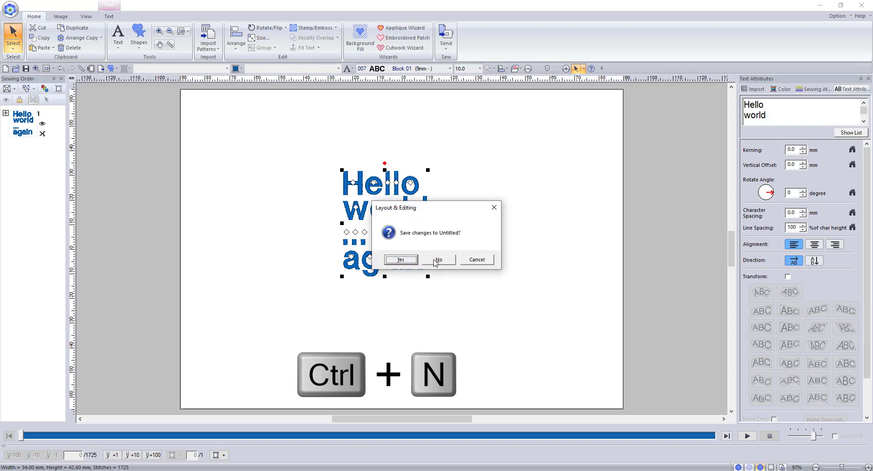
{"action": "left_click", "coordinate": [434, 262]}
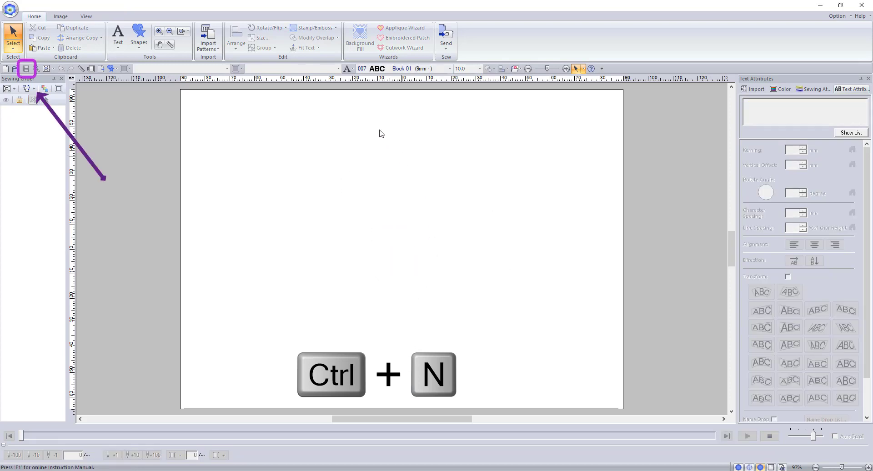
{"action": "left_click", "coordinate": [349, 70]}
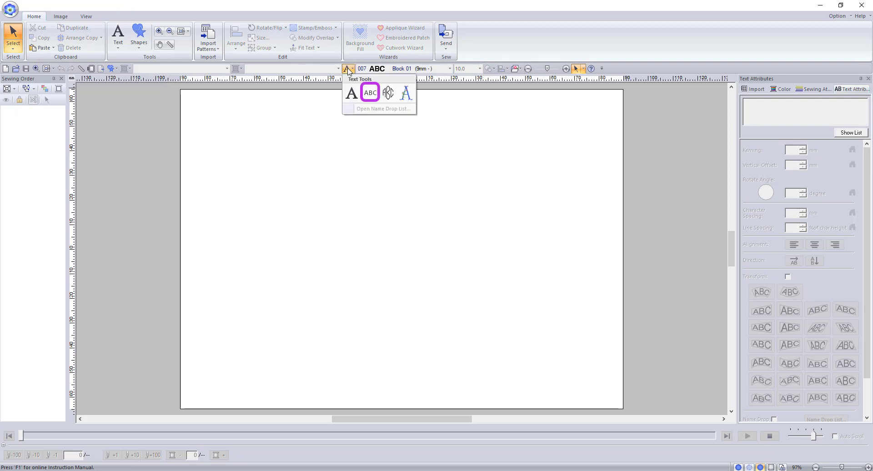
{"action": "left_click", "coordinate": [373, 95]}
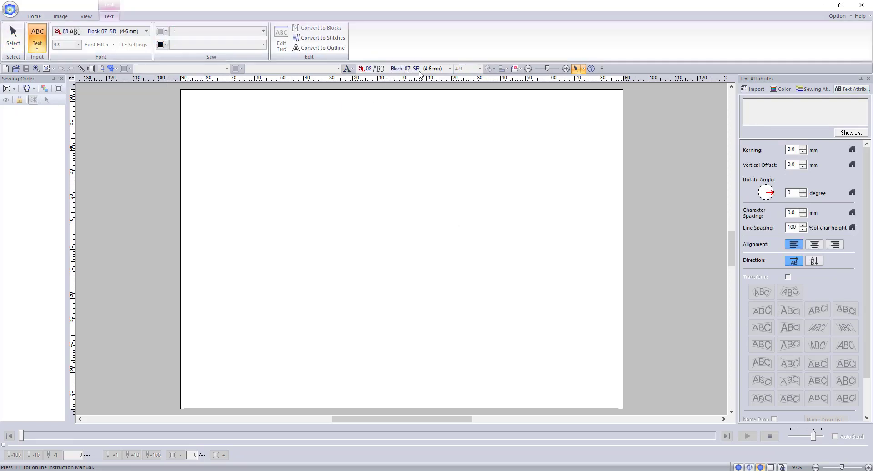
{"action": "left_click", "coordinate": [450, 69]}
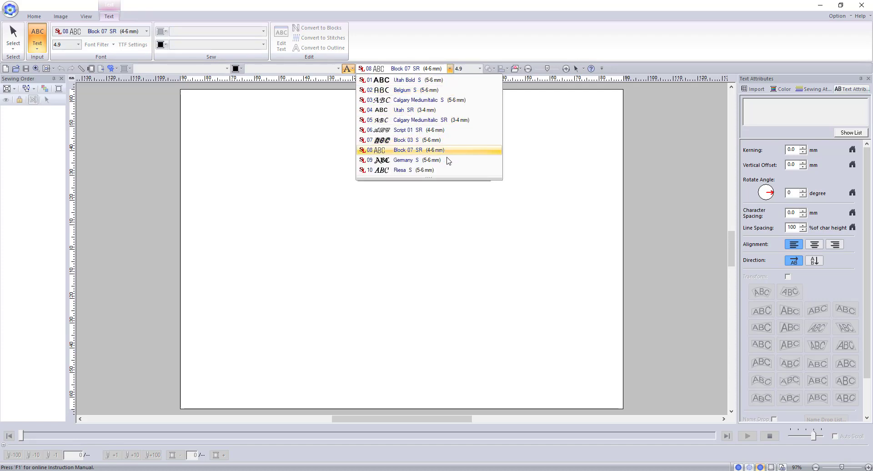
Stitch 'Hello' in the Utah SR font
{"action": "left_click", "coordinate": [444, 110]}
{"action": "left_click", "coordinate": [337, 197]}
{"action": "type", "text": "H"}
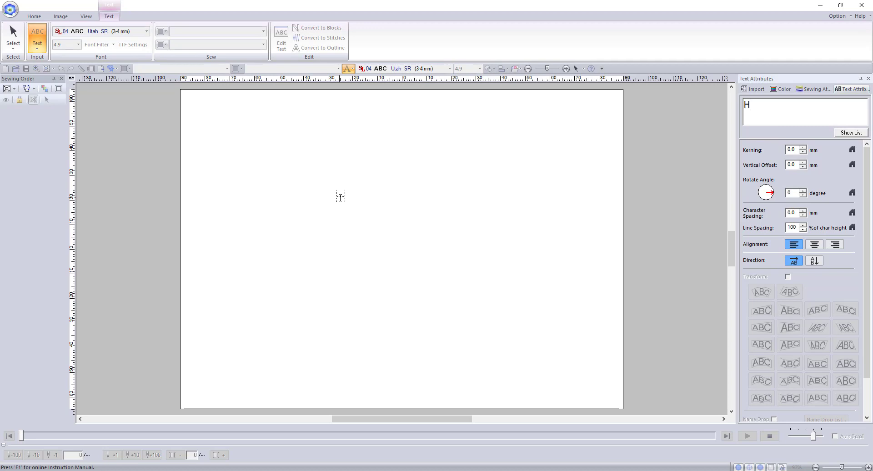
{"action": "type", "text": "ello"}
{"action": "key", "text": "Return"}
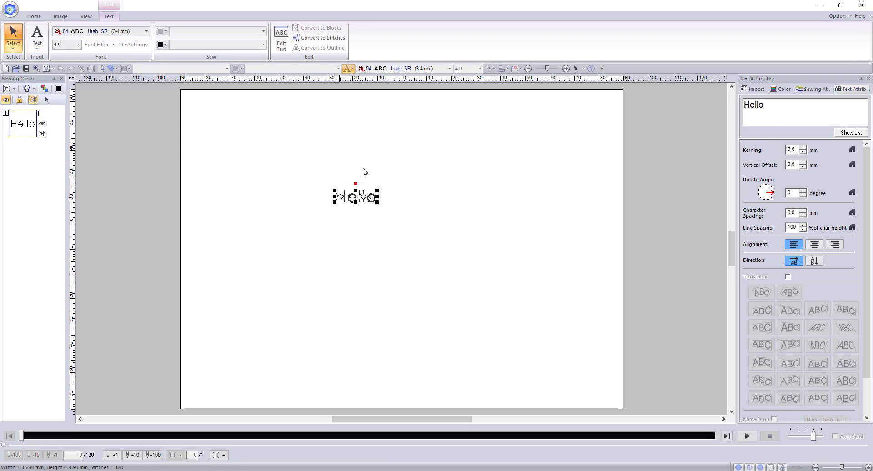
Add a second 'Hello' below it in Calgary MediumItalic SR
{"action": "left_click", "coordinate": [352, 69]}
{"action": "left_click", "coordinate": [370, 93]}
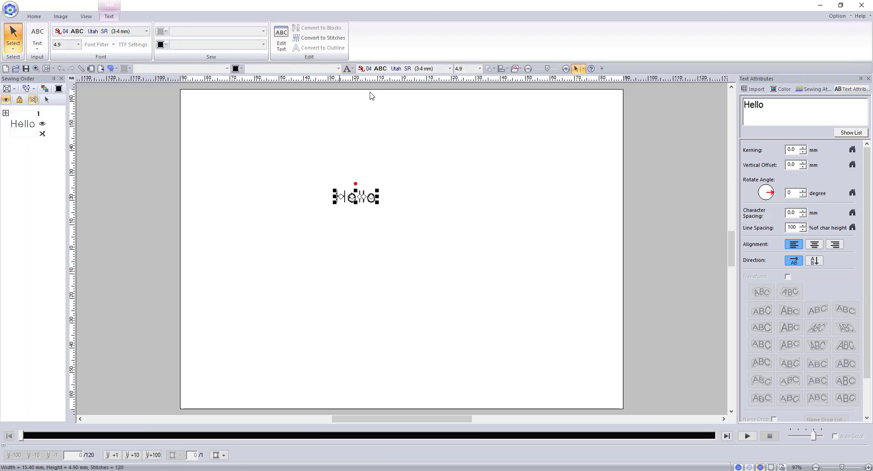
{"action": "left_click", "coordinate": [37, 36]}
{"action": "left_click", "coordinate": [418, 69]}
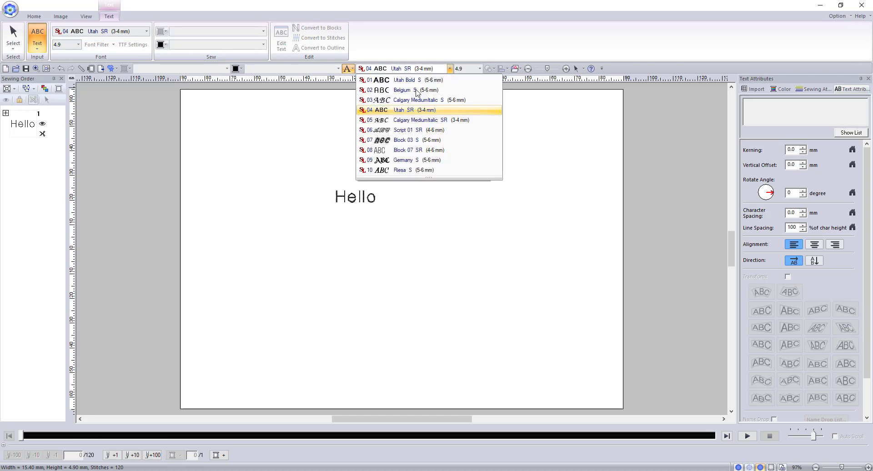
{"action": "left_click", "coordinate": [408, 125]}
{"action": "left_click", "coordinate": [337, 224]}
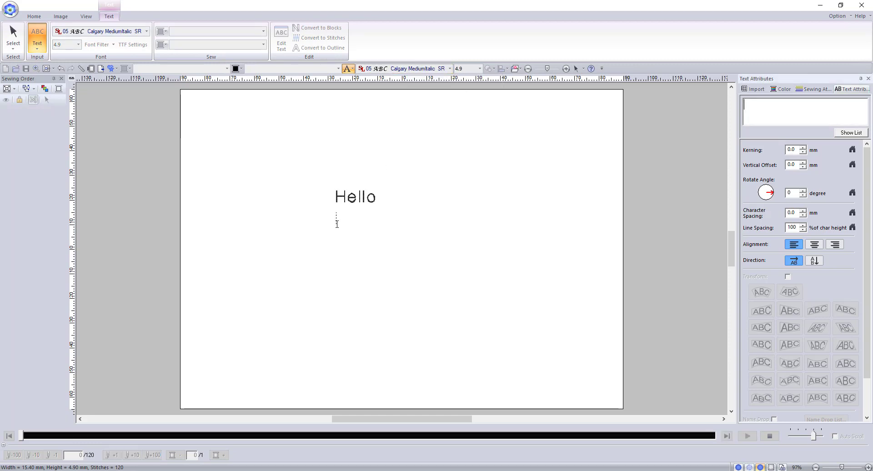
{"action": "type", "text": "Hello"}
{"action": "key", "text": "Escape"}
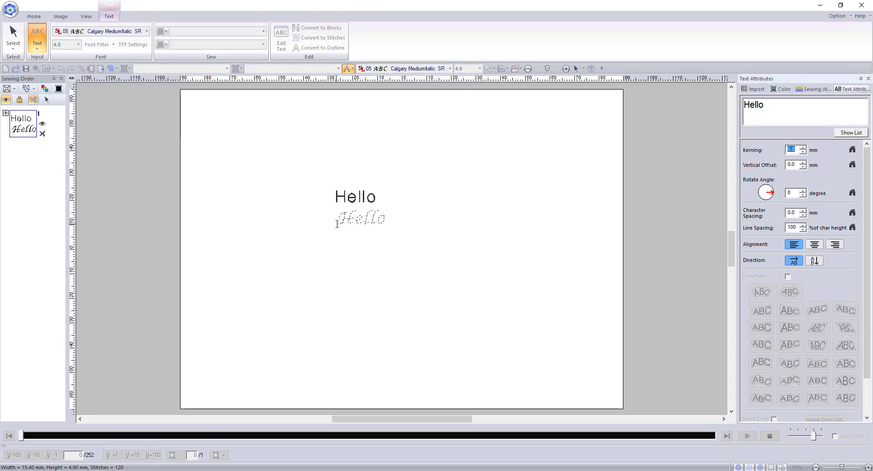
Add a third 'Hello' below the italic one in Script 01 SR
{"action": "left_click", "coordinate": [351, 69]}
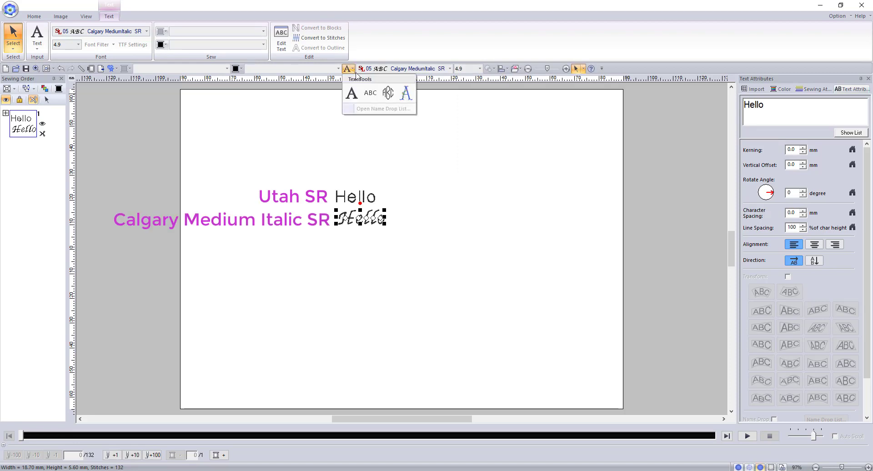
{"action": "left_click", "coordinate": [370, 94]}
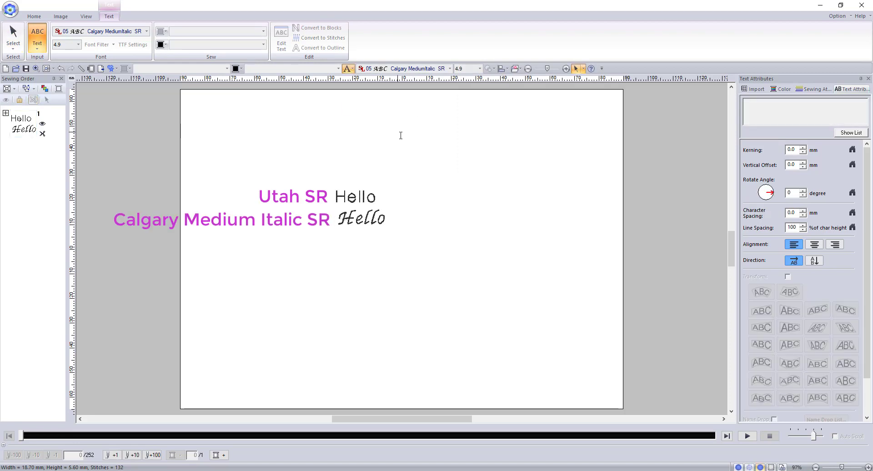
{"action": "left_click", "coordinate": [417, 69]}
{"action": "left_click", "coordinate": [395, 140]}
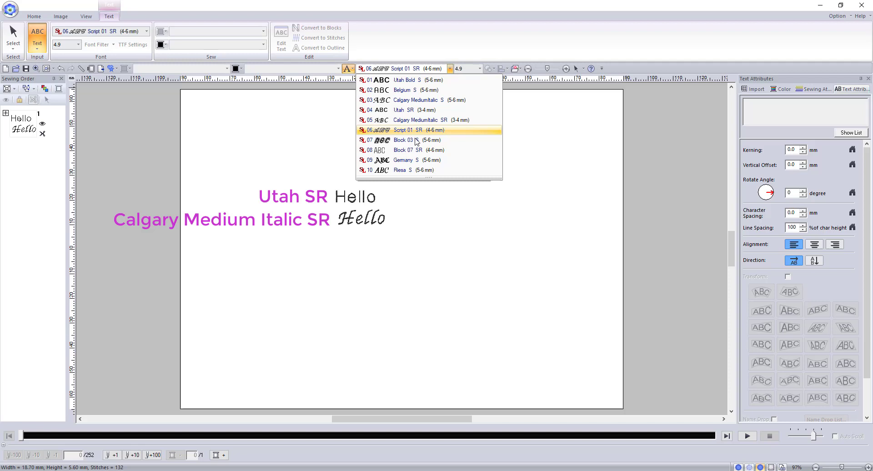
{"action": "left_click", "coordinate": [339, 244]}
{"action": "type", "text": "Hello"}
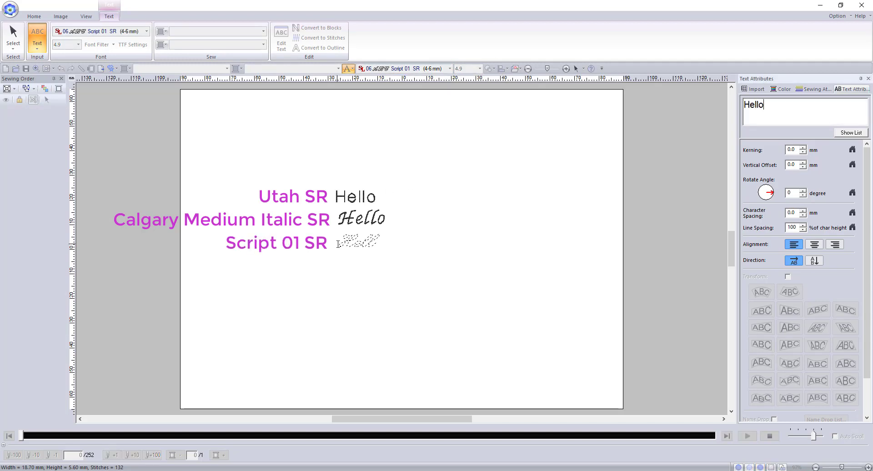
{"action": "key", "text": "Return"}
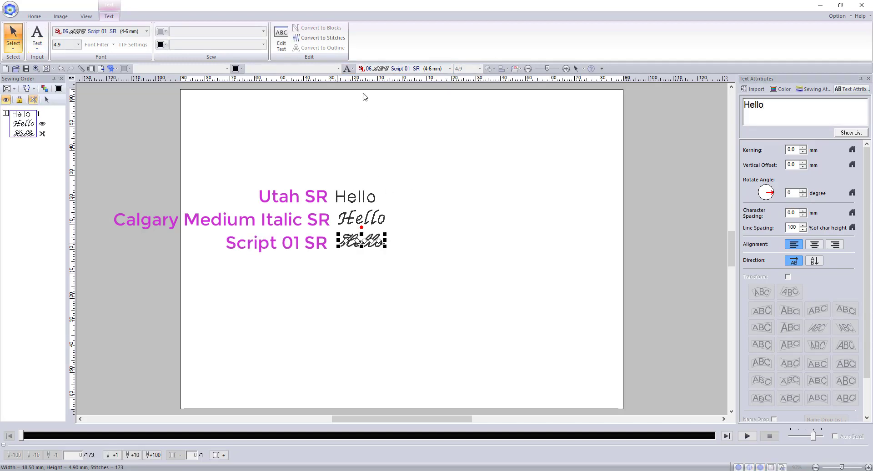
Add 'HELLO' in Block 07 SR below the script Hello
{"action": "left_click", "coordinate": [351, 69]}
{"action": "left_click", "coordinate": [369, 91]}
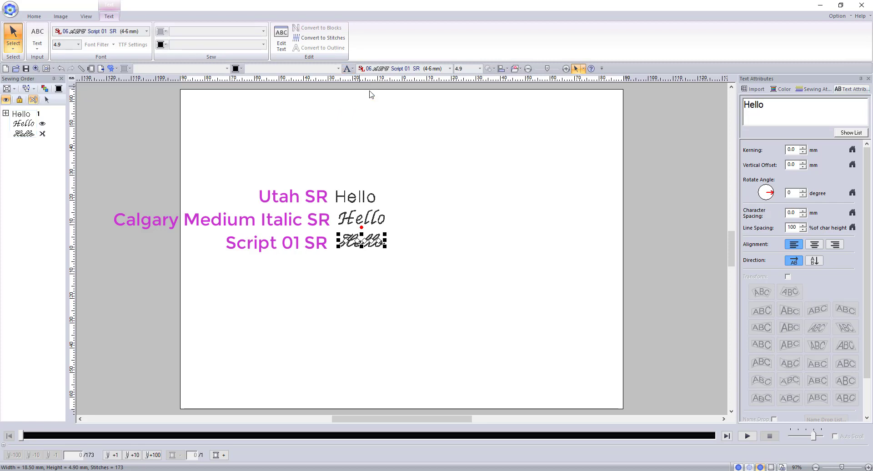
{"action": "left_click", "coordinate": [407, 69]}
{"action": "left_click", "coordinate": [418, 150]}
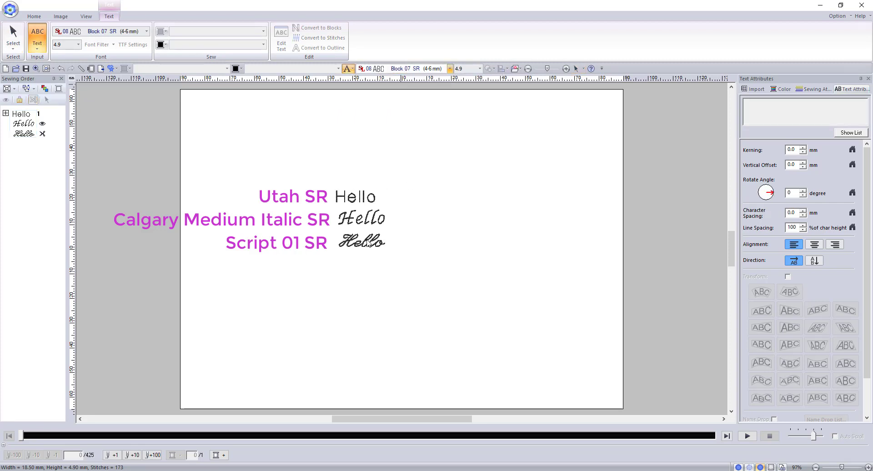
{"action": "left_click", "coordinate": [344, 269]}
{"action": "type", "text": "HELLO"}
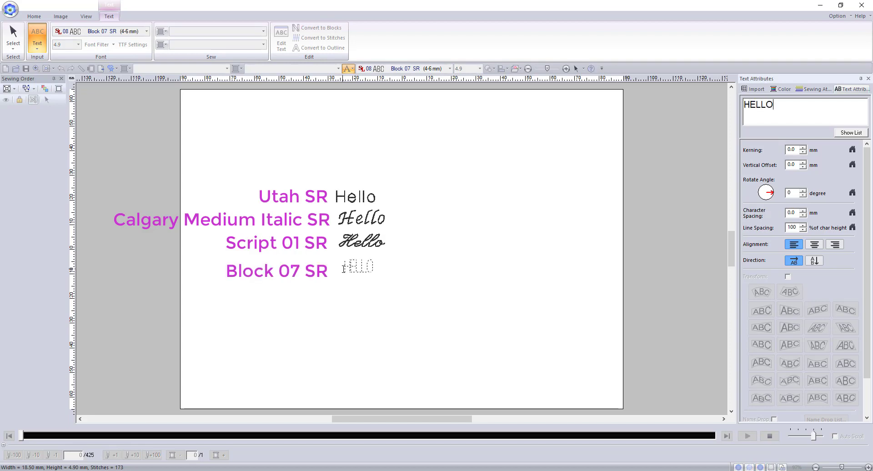
{"action": "key", "text": "Escape"}
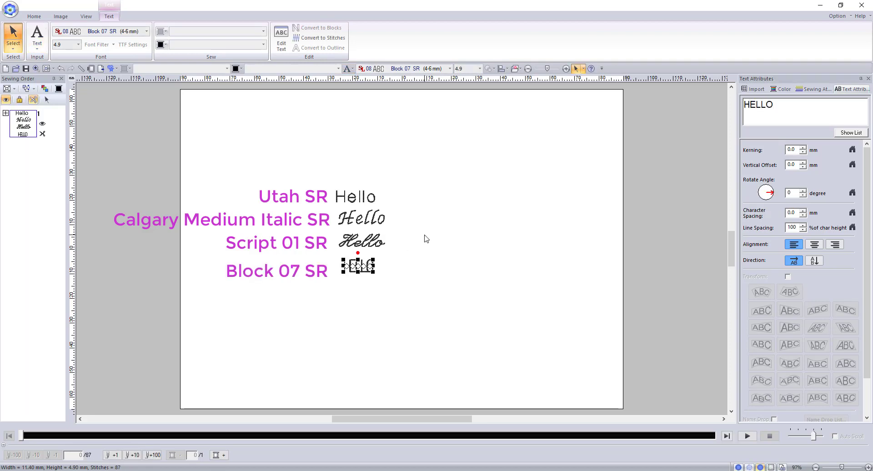
Stitch 'HELLO' in Utah Bold S to the right of the Hello stack
{"action": "left_click", "coordinate": [426, 239]}
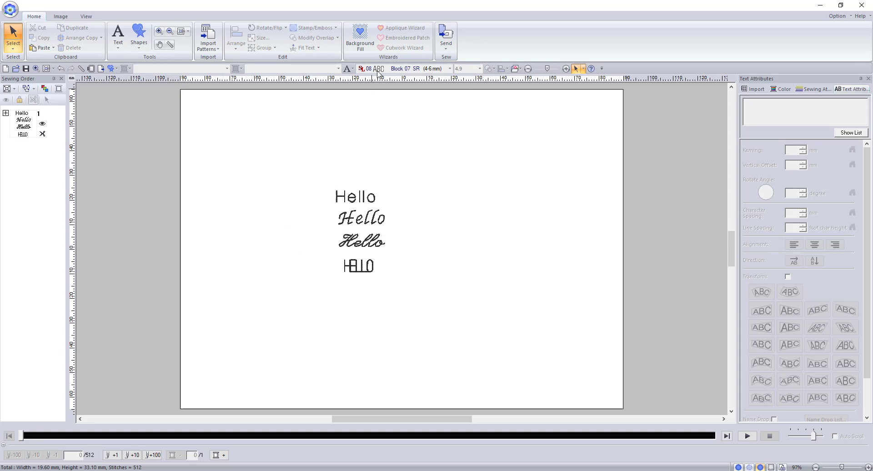
{"action": "left_click", "coordinate": [353, 68]}
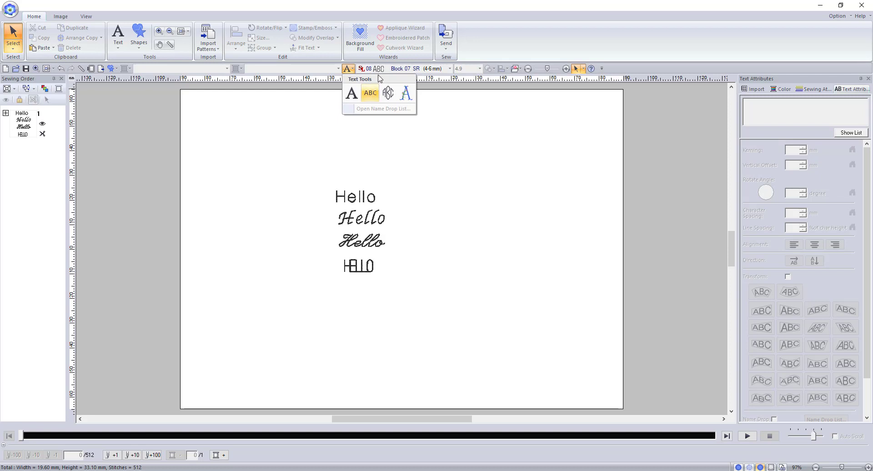
{"action": "left_click", "coordinate": [370, 94]}
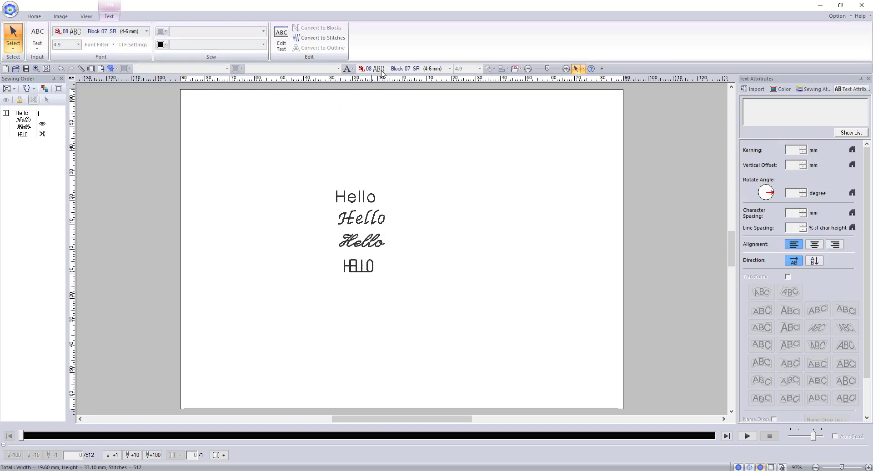
{"action": "left_click", "coordinate": [430, 69]}
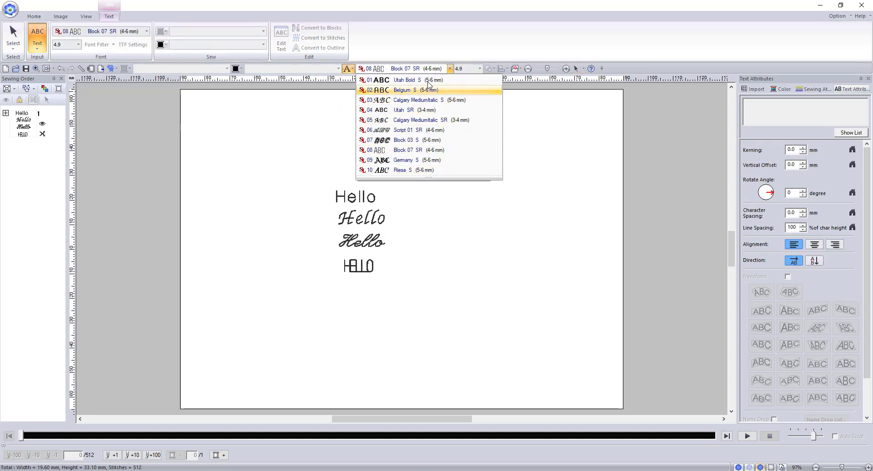
{"action": "left_click", "coordinate": [429, 81]}
{"action": "left_click", "coordinate": [435, 210]}
{"action": "type", "text": "H"}
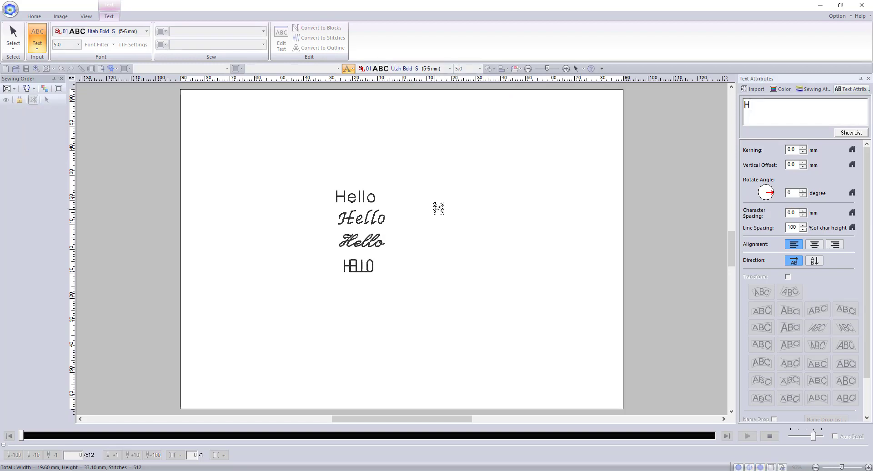
{"action": "type", "text": "ELLO"}
{"action": "key", "text": "Return"}
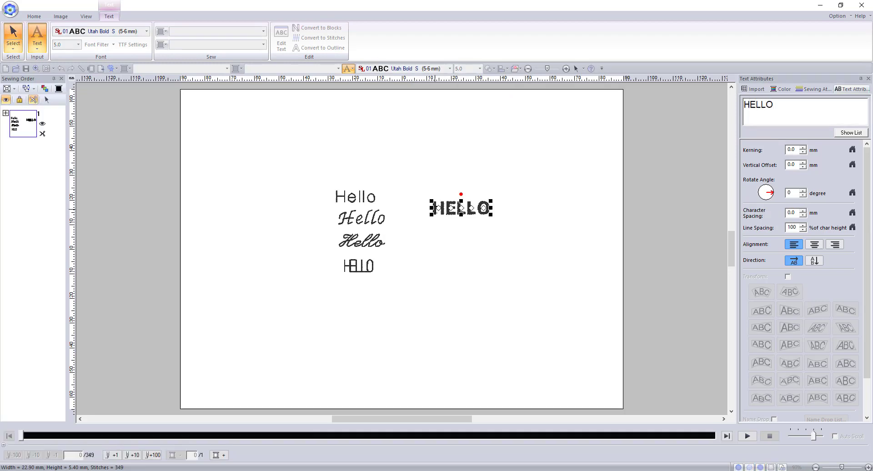
Check the bold HELLO's Sewing Attributes, then return to its text attributes
{"action": "left_click", "coordinate": [420, 271]}
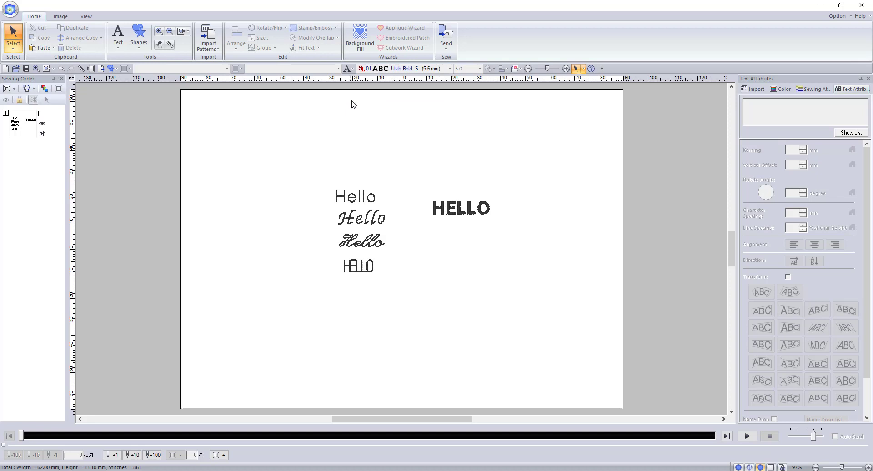
{"action": "left_click", "coordinate": [462, 209]}
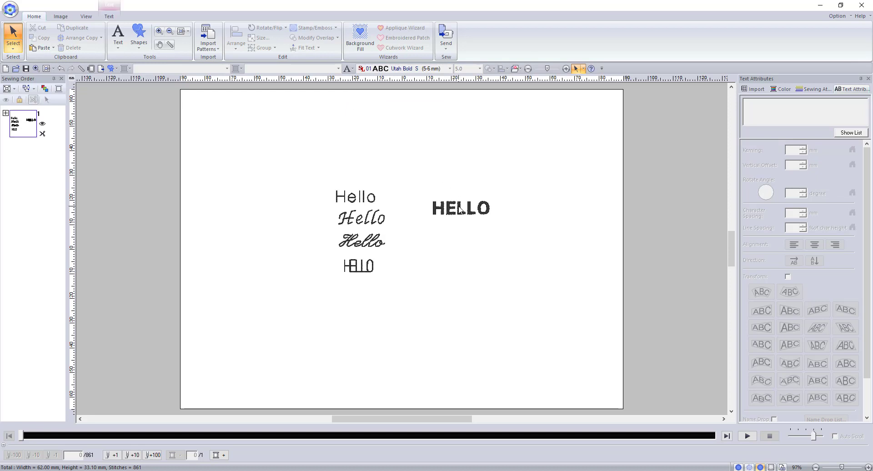
{"action": "left_click", "coordinate": [802, 91]}
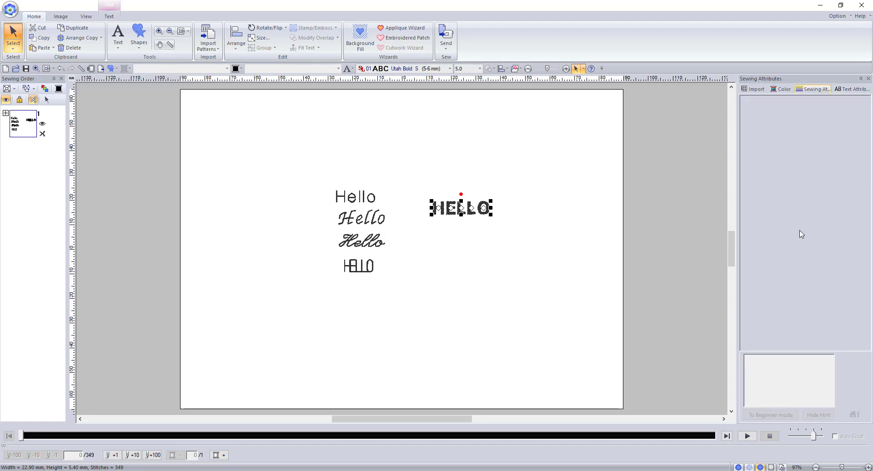
{"action": "left_click", "coordinate": [852, 89]}
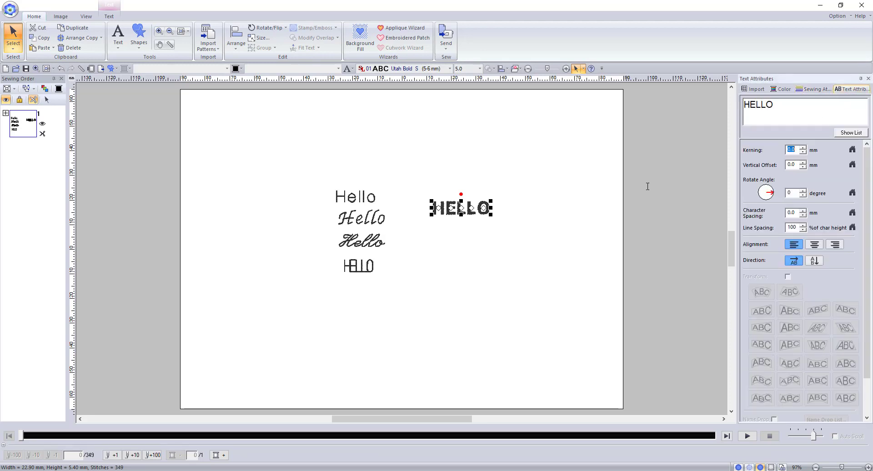
{"action": "left_click", "coordinate": [529, 248]}
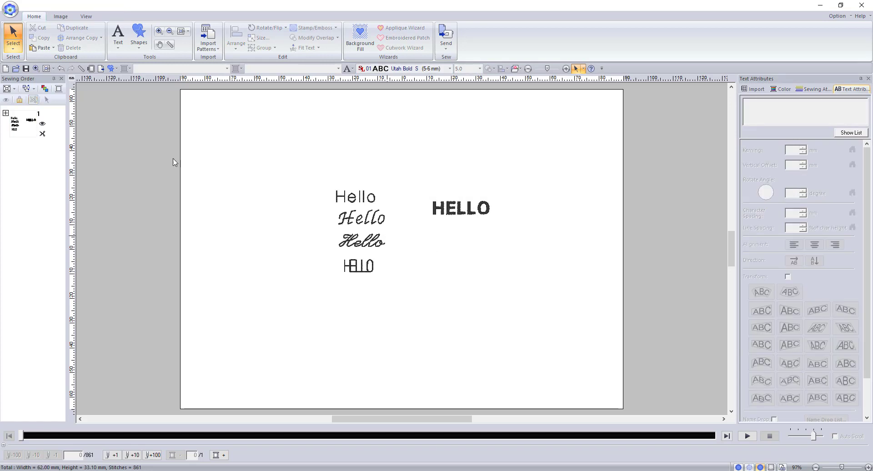
Add a Block 01 'HELLO' beneath the bold HELLO and shrink it to size 4.3
{"action": "key", "text": "z"}
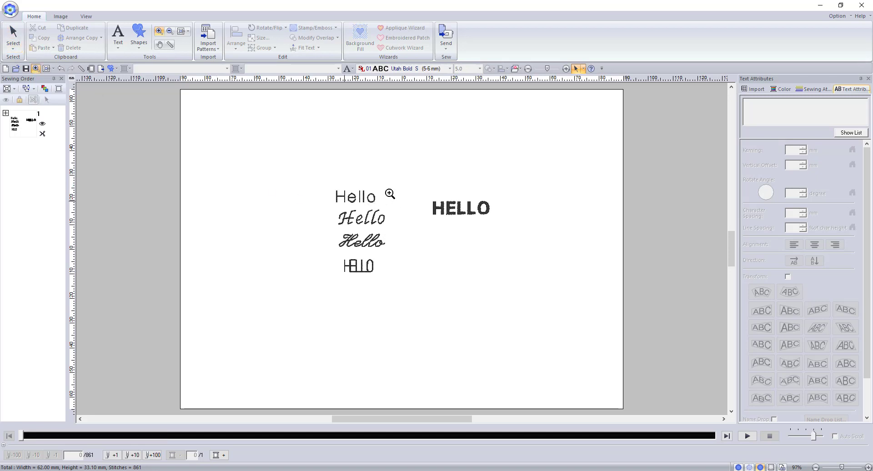
{"action": "left_click_drag", "start_coordinate": [381, 174], "coordinate": [540, 291]}
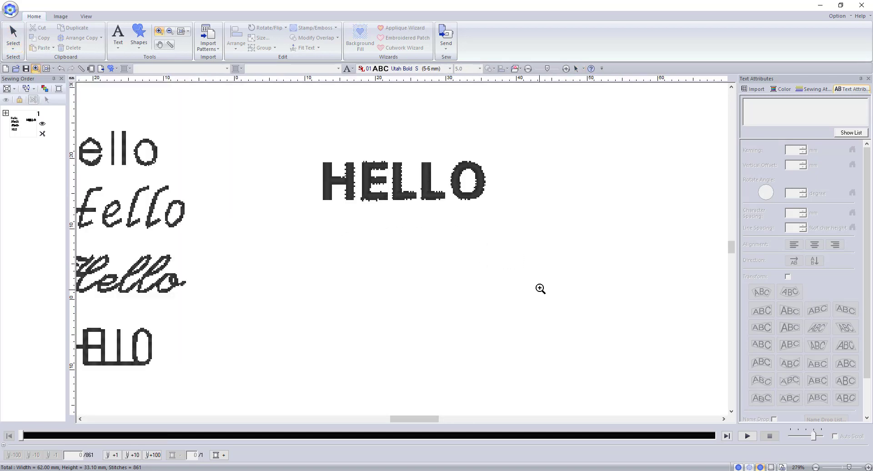
{"action": "left_click", "coordinate": [353, 69]}
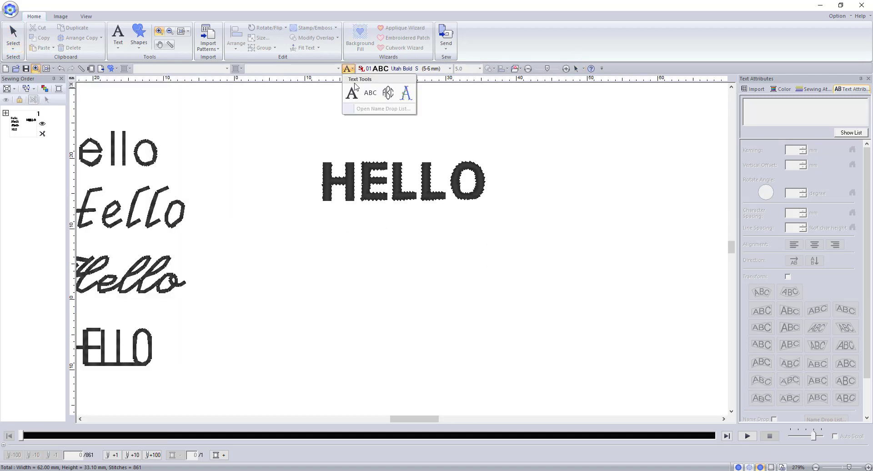
{"action": "left_click", "coordinate": [351, 91]}
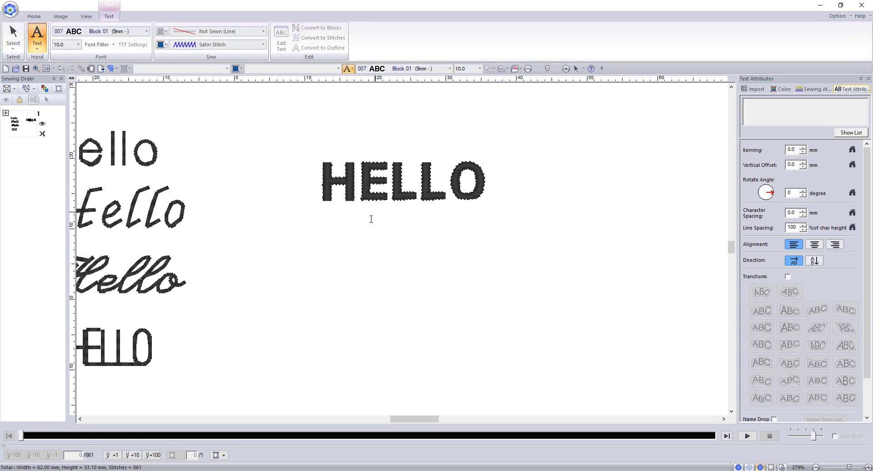
{"action": "left_click", "coordinate": [311, 267]}
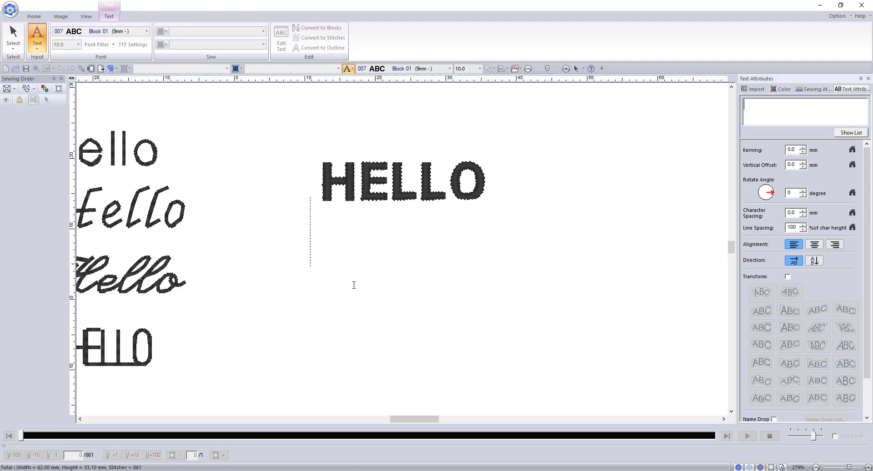
{"action": "type", "text": "He"}
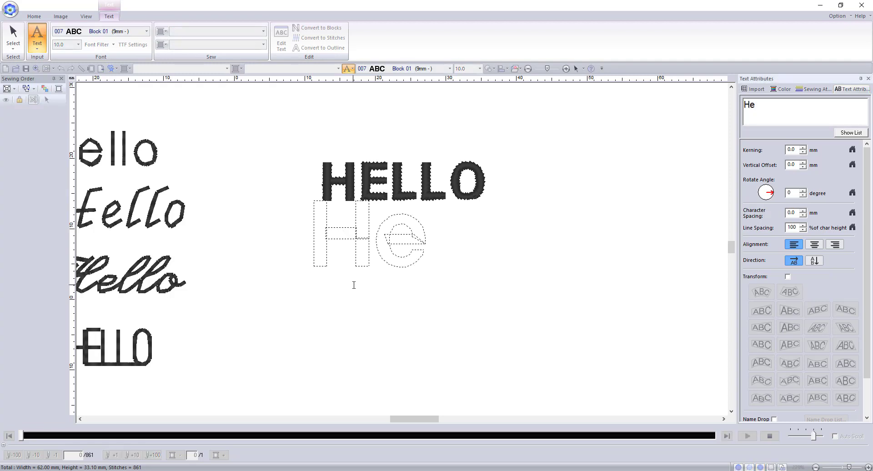
{"action": "key", "text": "BackSpace"}
{"action": "type", "text": "ELLO"}
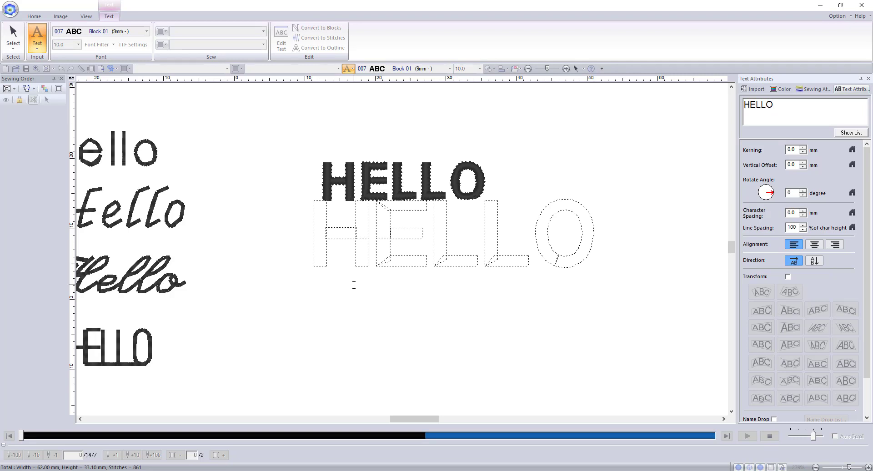
{"action": "key", "text": "Return"}
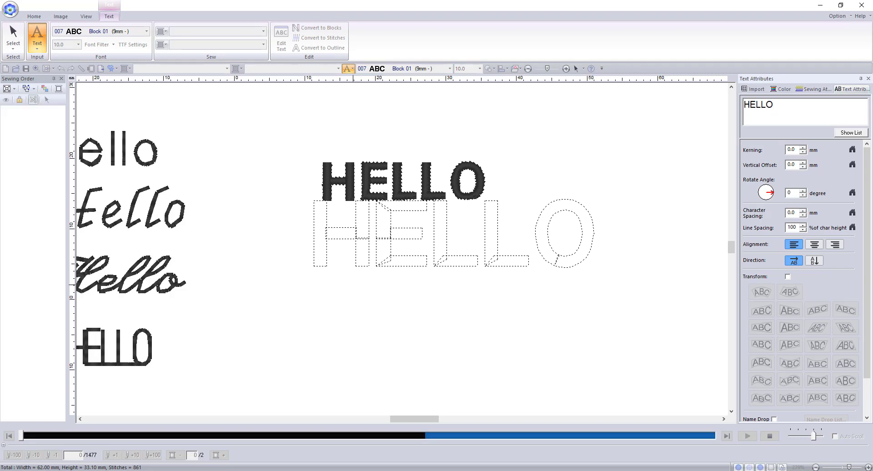
{"action": "left_click_drag", "start_coordinate": [386, 253], "coordinate": [374, 273]}
{"action": "left_click_drag", "start_coordinate": [562, 241], "coordinate": [454, 251]}
Give the blue HELLO density 3.5 lines/mm and 0.1 mm pull compensation, enlarged to size 5.8
{"action": "left_click", "coordinate": [817, 89]}
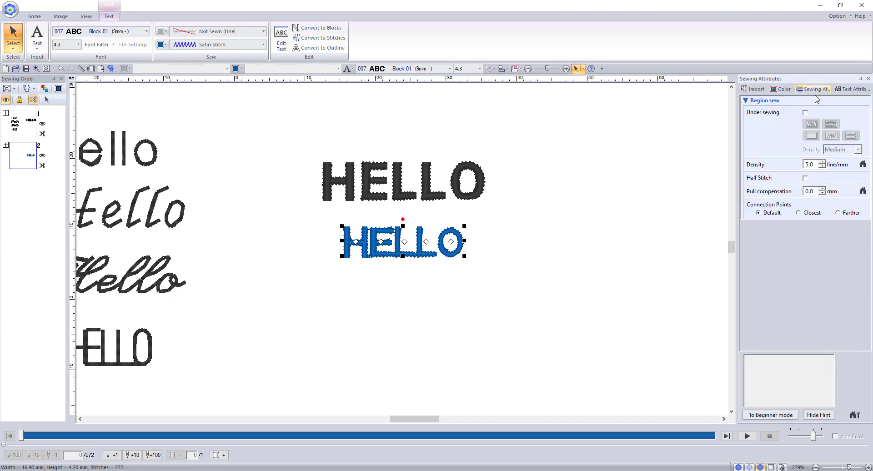
{"action": "left_click", "coordinate": [803, 164]}
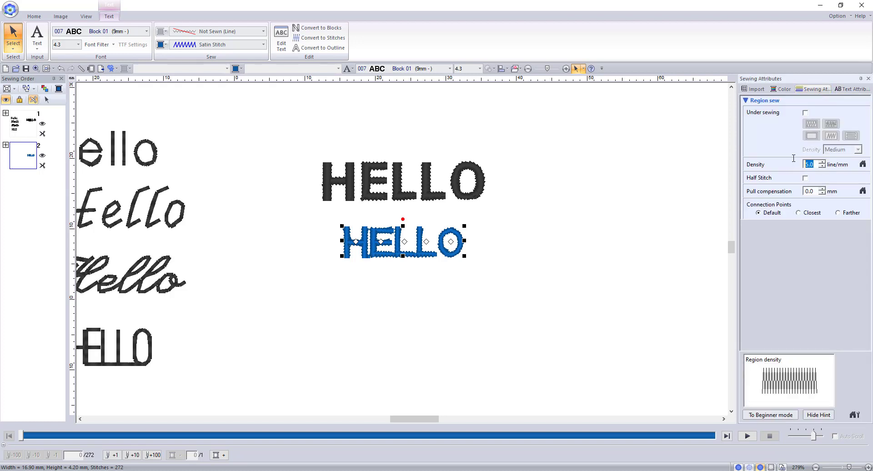
{"action": "key", "text": "Return"}
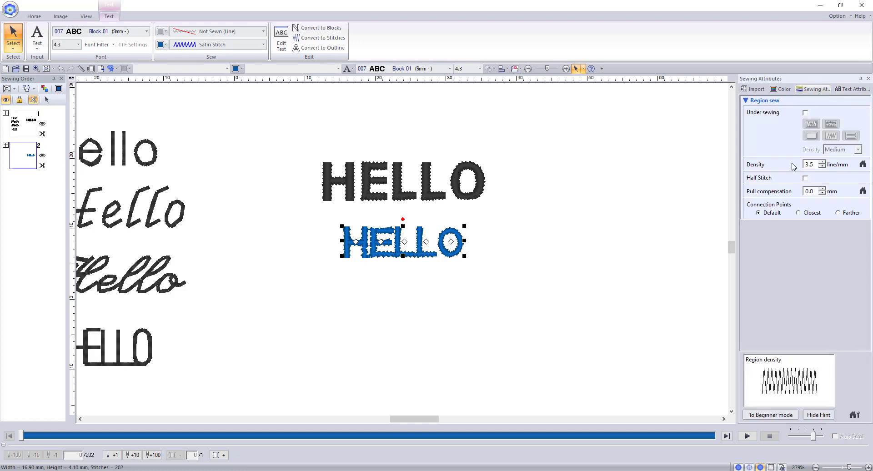
{"action": "left_click", "coordinate": [823, 189]}
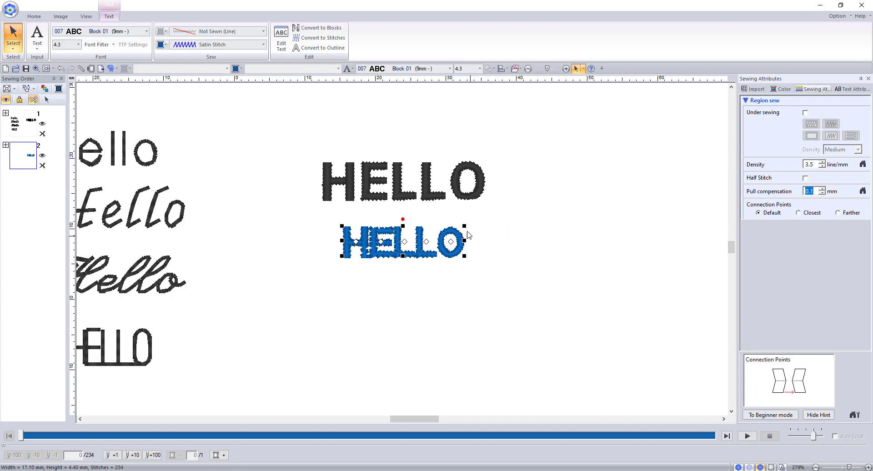
{"action": "left_click_drag", "start_coordinate": [464, 226], "coordinate": [527, 216]}
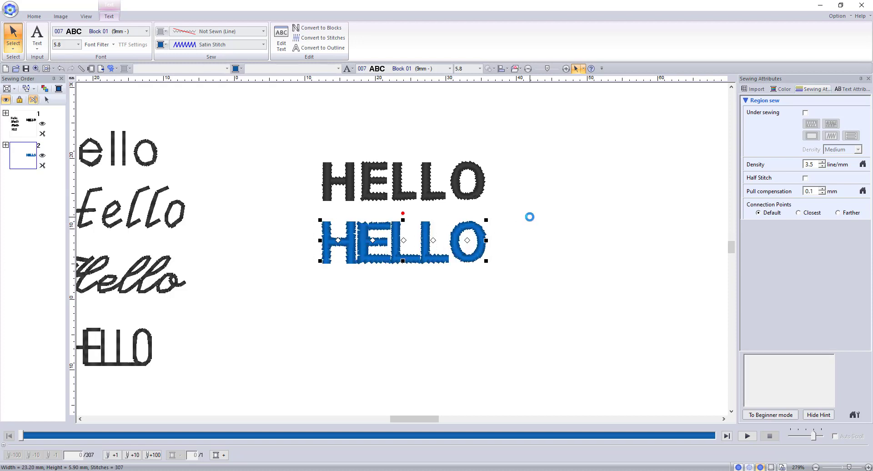
{"action": "left_click", "coordinate": [712, 121]}
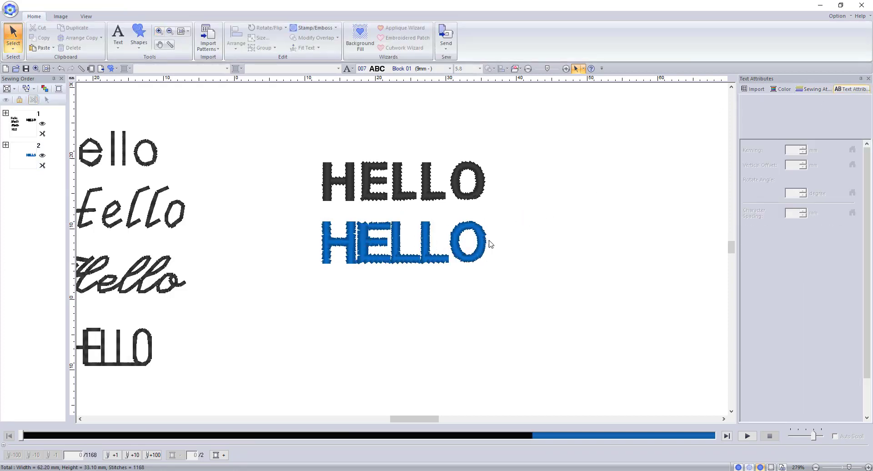
{"action": "left_click", "coordinate": [483, 261]}
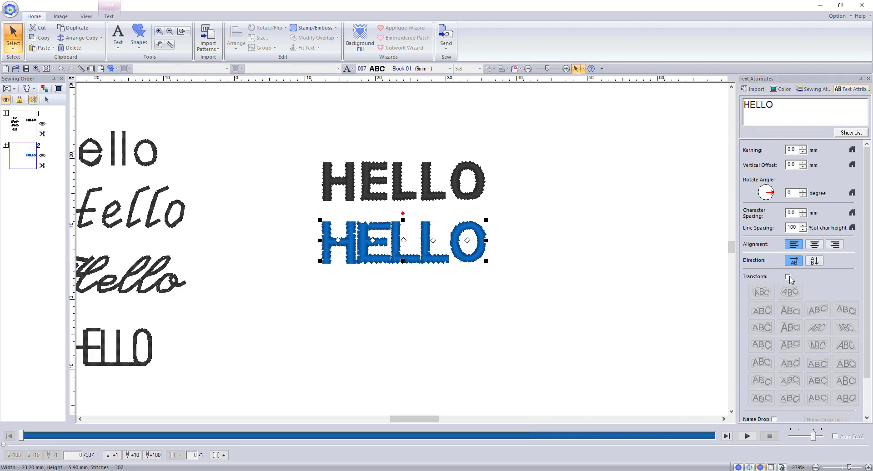
{"action": "left_click", "coordinate": [787, 276]}
{"action": "left_click", "coordinate": [789, 293]}
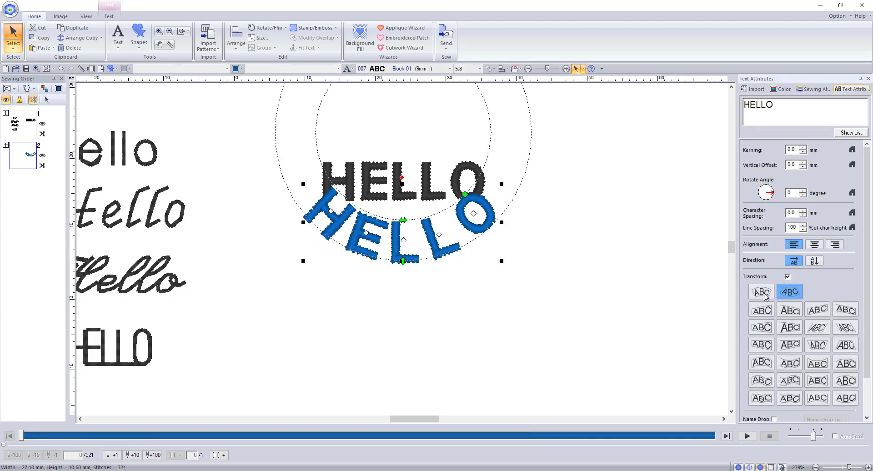
{"action": "left_click", "coordinate": [764, 294]}
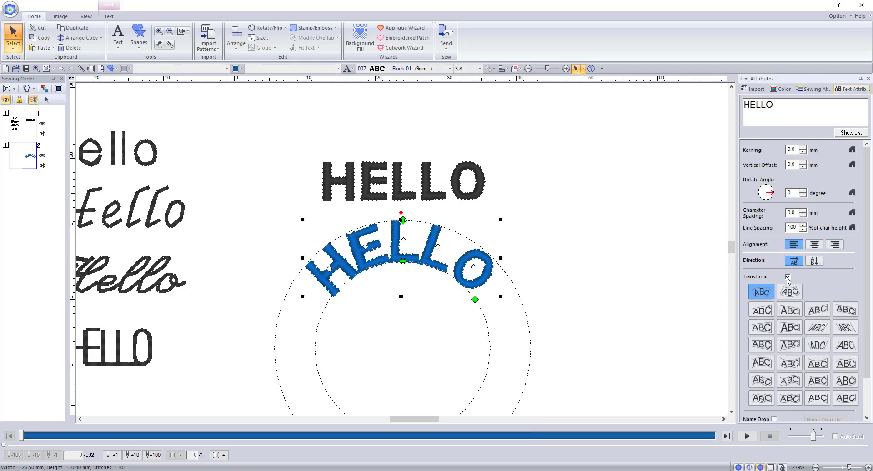
{"action": "left_click", "coordinate": [787, 276]}
{"action": "left_click", "coordinate": [554, 307]}
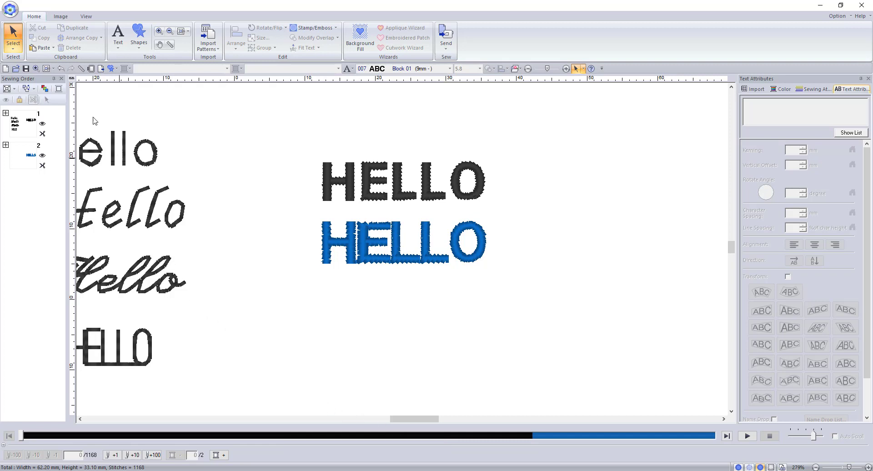
Open a new blank design, declining to save the HELLO samples
{"action": "key", "text": "ctrl+n"}
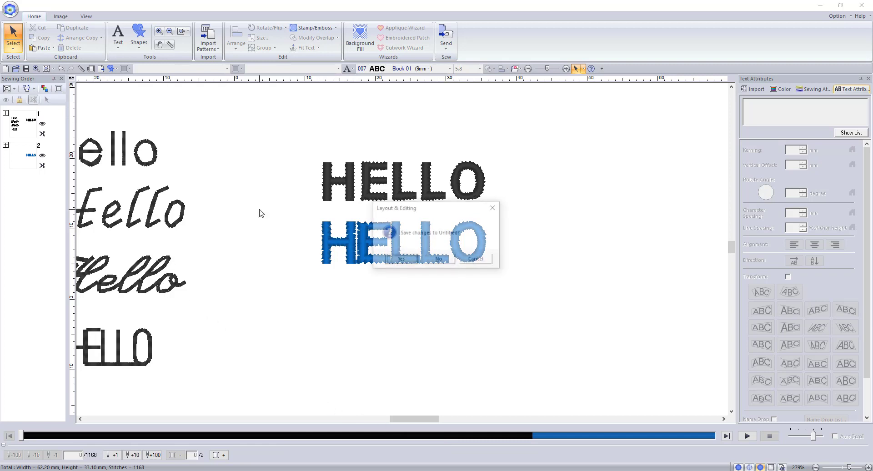
{"action": "left_click", "coordinate": [435, 260]}
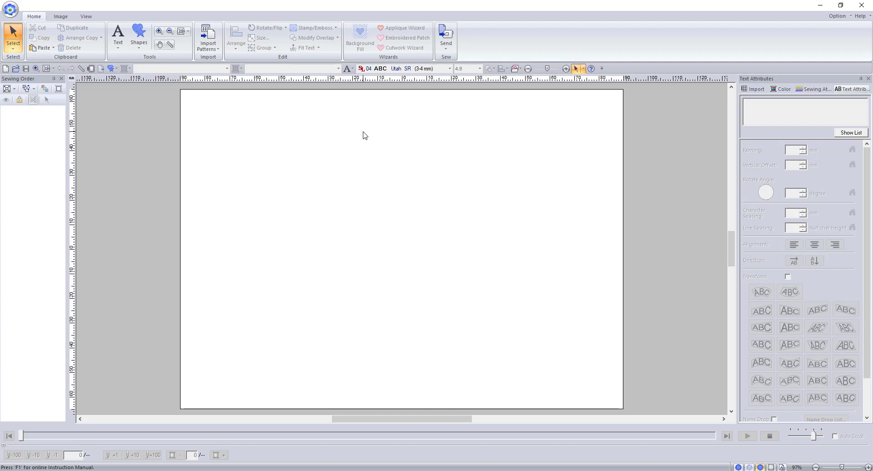
Switch to the monogram text tool and select the Diamond font at size 30.0
{"action": "left_click", "coordinate": [352, 69]}
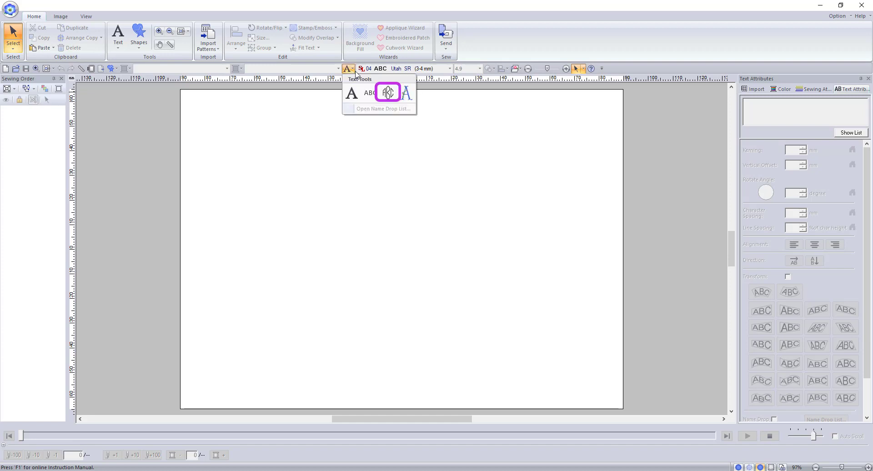
{"action": "left_click", "coordinate": [387, 93]}
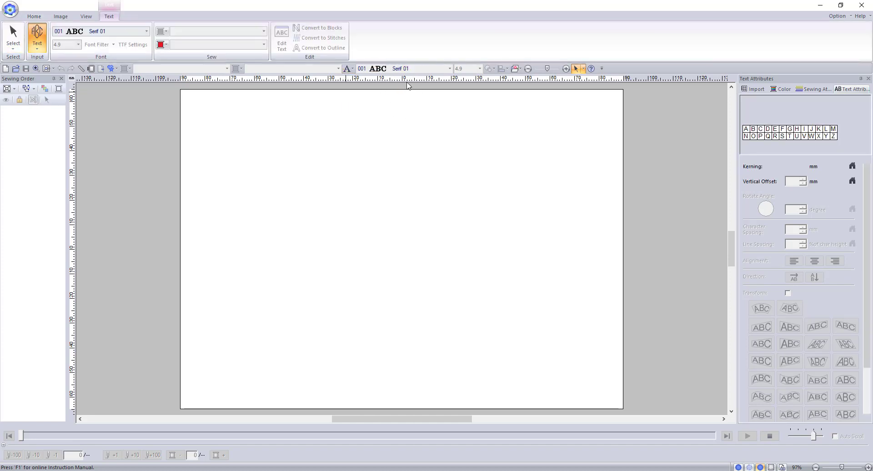
{"action": "left_click", "coordinate": [450, 69]}
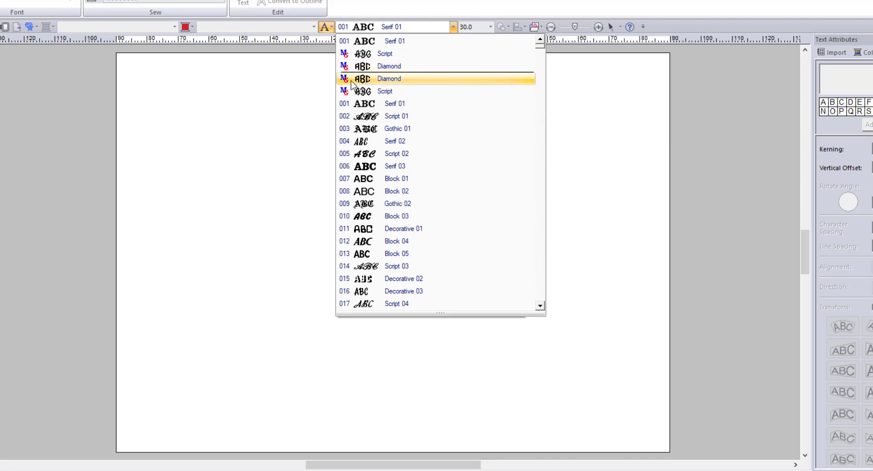
{"action": "scroll", "coordinate": [362, 182], "scroll_direction": "down", "scroll_amount": 3}
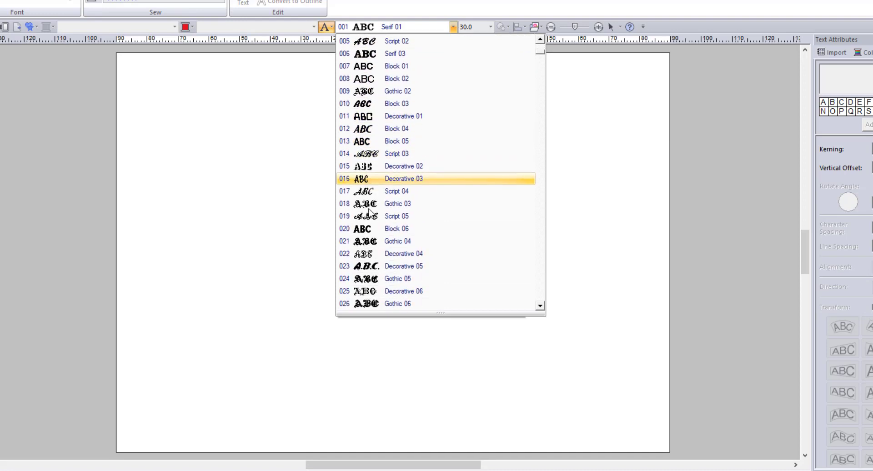
{"action": "scroll", "coordinate": [370, 211], "scroll_direction": "down", "scroll_amount": 2}
{"action": "scroll", "coordinate": [369, 211], "scroll_direction": "up", "scroll_amount": 5}
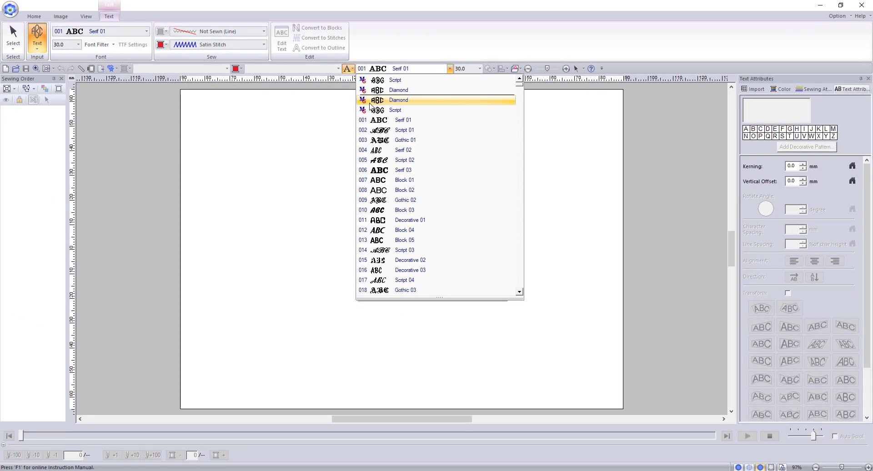
{"action": "left_click", "coordinate": [370, 101]}
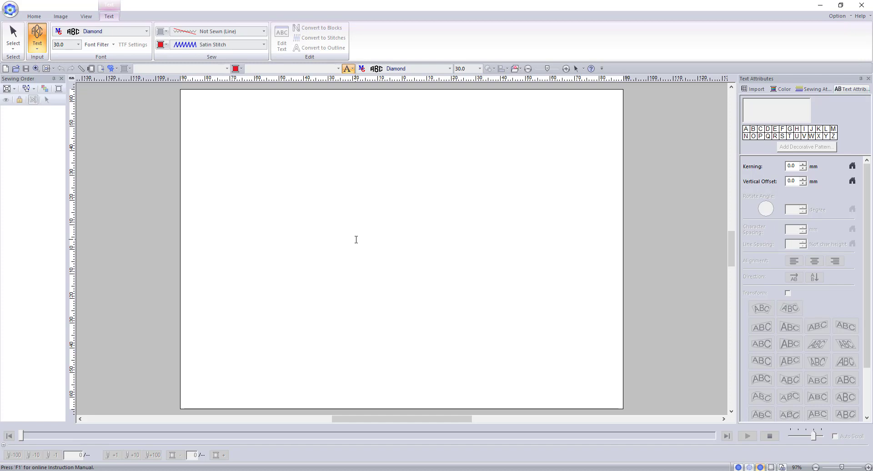
Stitch 'LKT' as a Diamond monogram near the page centre and enlarge it to size 43.6
{"action": "left_click", "coordinate": [356, 240]}
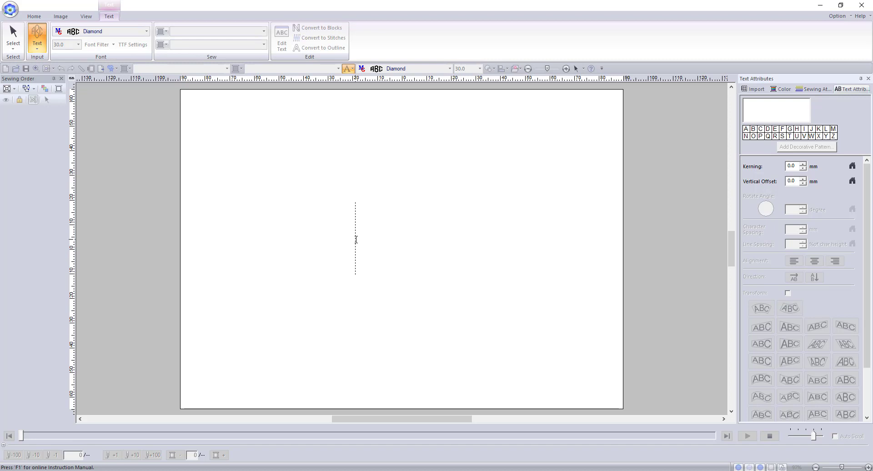
{"action": "type", "text": "LKT"}
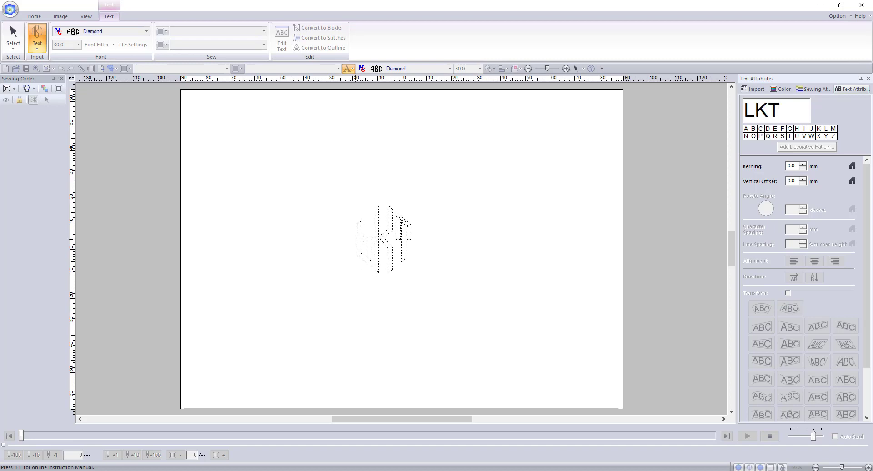
{"action": "key", "text": "Return"}
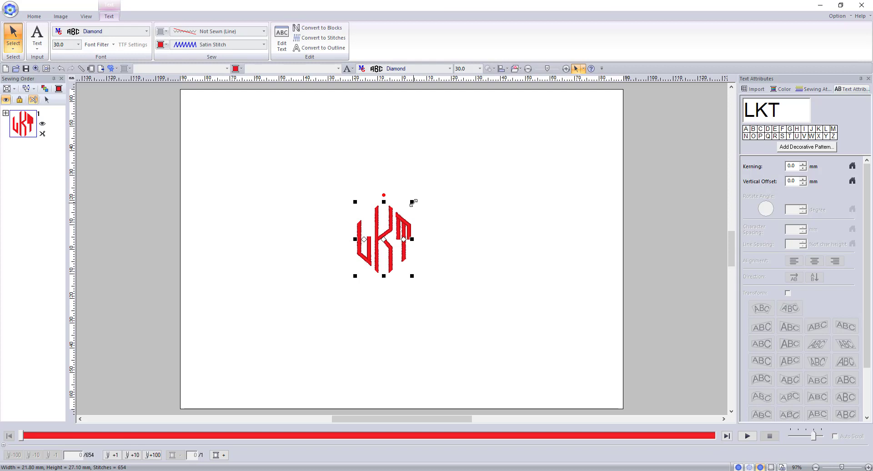
{"action": "left_click_drag", "start_coordinate": [413, 202], "coordinate": [433, 185]}
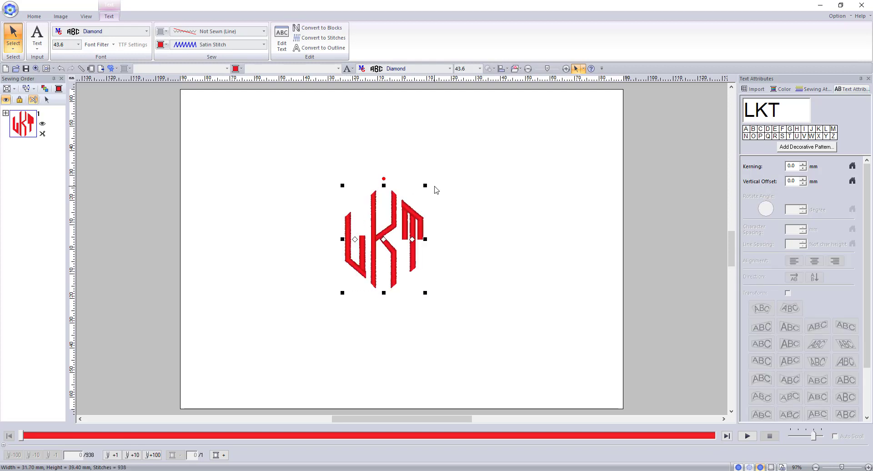
Change the LKT lettering to the Serif 01 font and shift it left on the page
{"action": "left_click", "coordinate": [449, 69]}
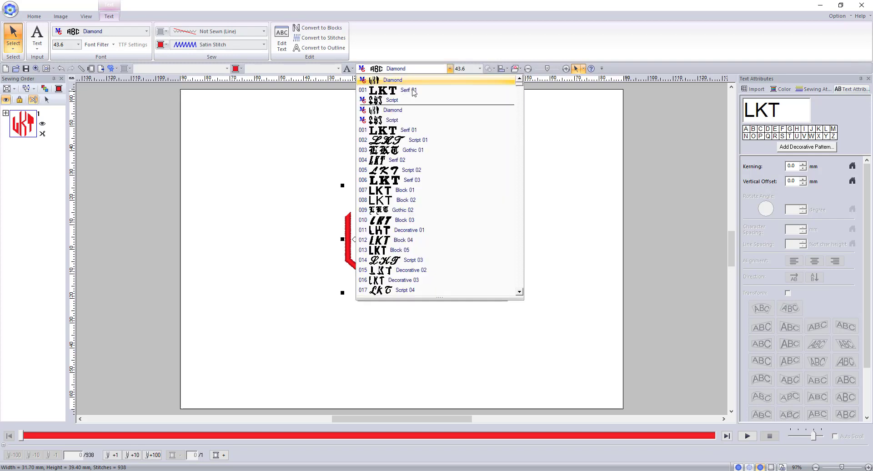
{"action": "left_click", "coordinate": [412, 90]}
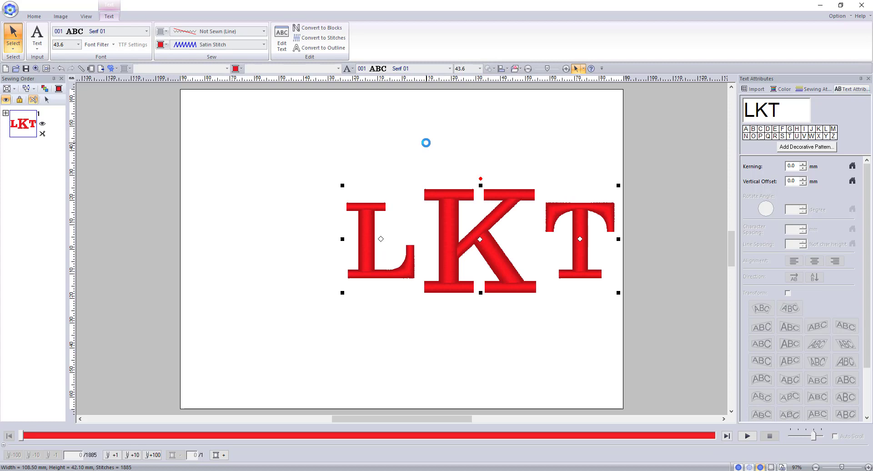
{"action": "left_click_drag", "start_coordinate": [584, 200], "coordinate": [507, 201]}
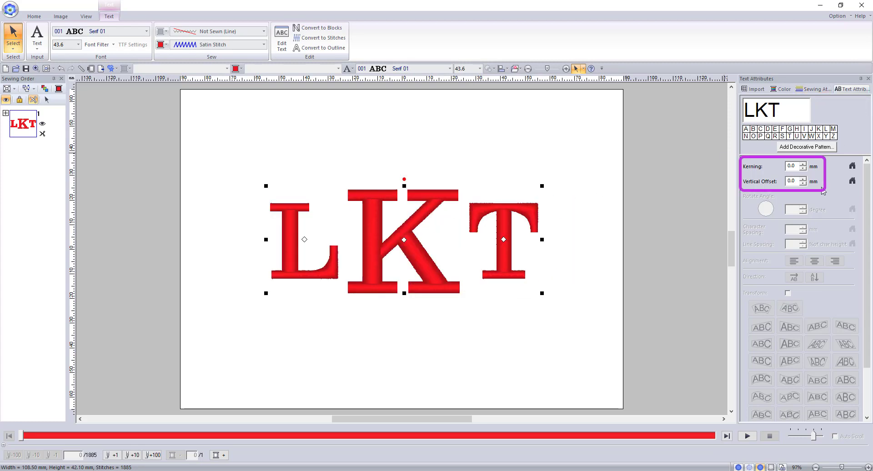
Turn on half stitch for the LKT letters and set connection points to Closest
{"action": "left_click", "coordinate": [815, 89]}
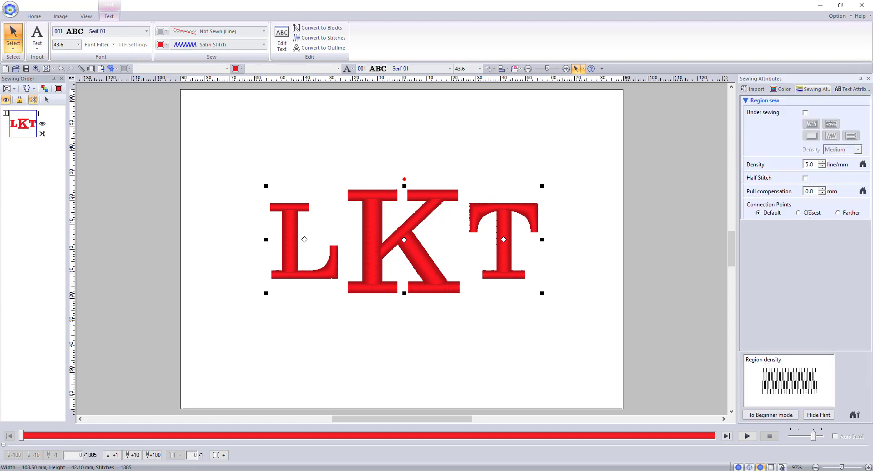
{"action": "left_click", "coordinate": [806, 178]}
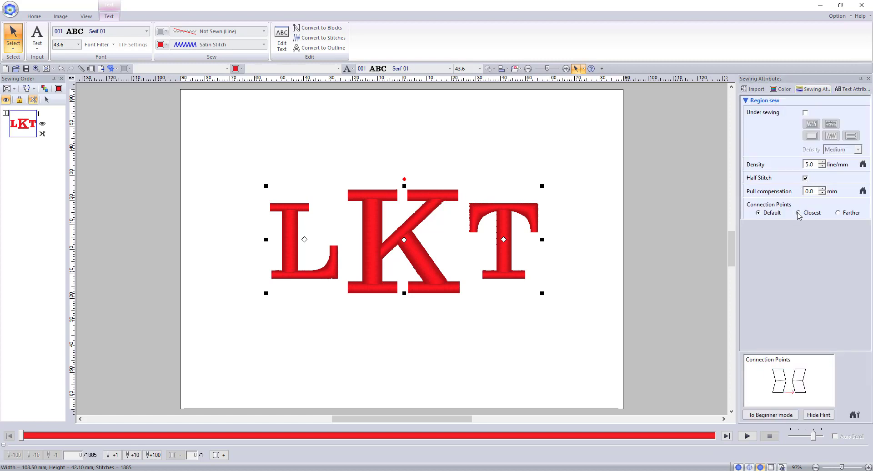
{"action": "left_click", "coordinate": [798, 212]}
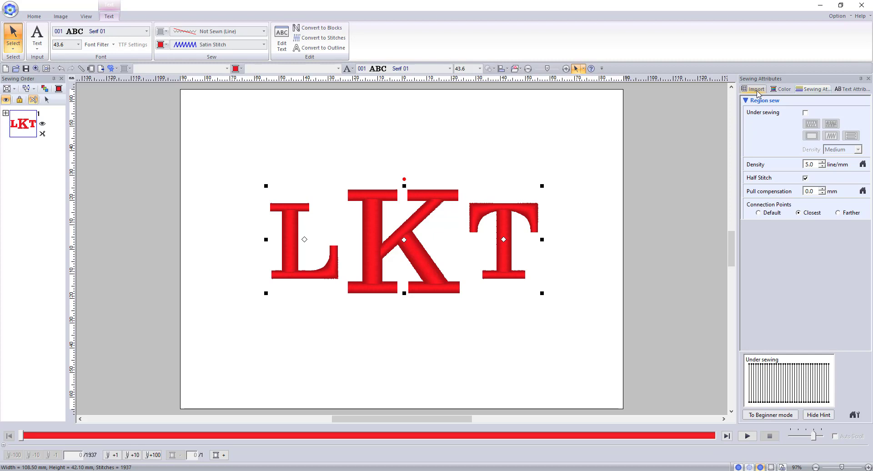
Import Deco25 from Decorative Pattern > Monogram Decoration and drop it below LKT
{"action": "left_click", "coordinate": [756, 89]}
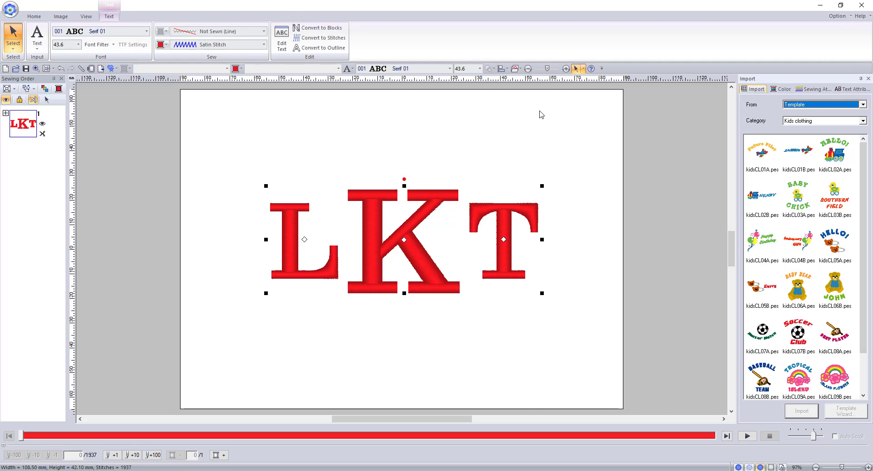
{"action": "left_click", "coordinate": [85, 17]}
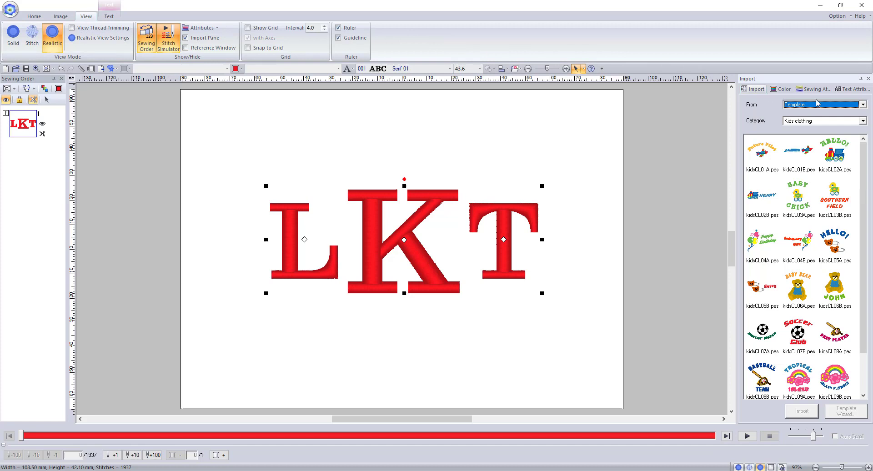
{"action": "left_click", "coordinate": [863, 105]}
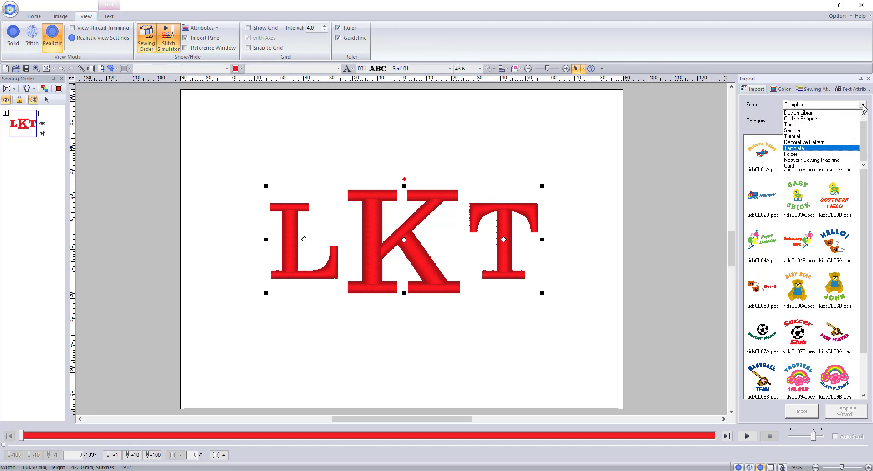
{"action": "scroll", "coordinate": [830, 161], "scroll_direction": "up", "scroll_amount": 1}
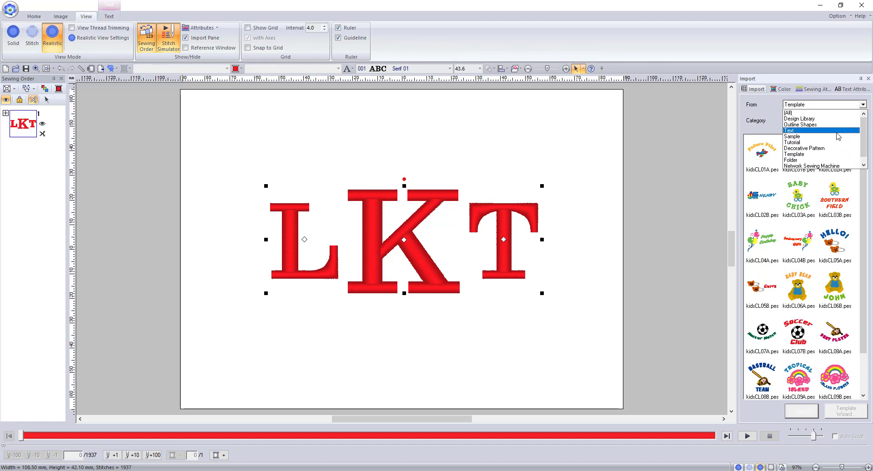
{"action": "left_click", "coordinate": [814, 148]}
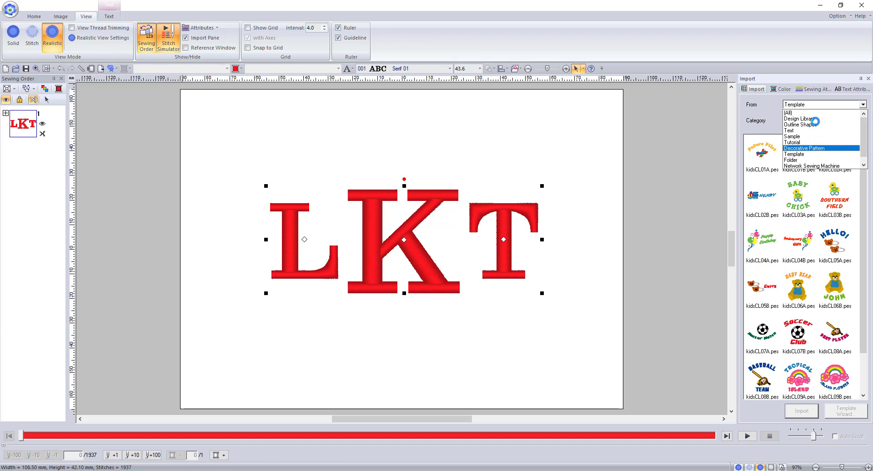
{"action": "left_click", "coordinate": [816, 121]}
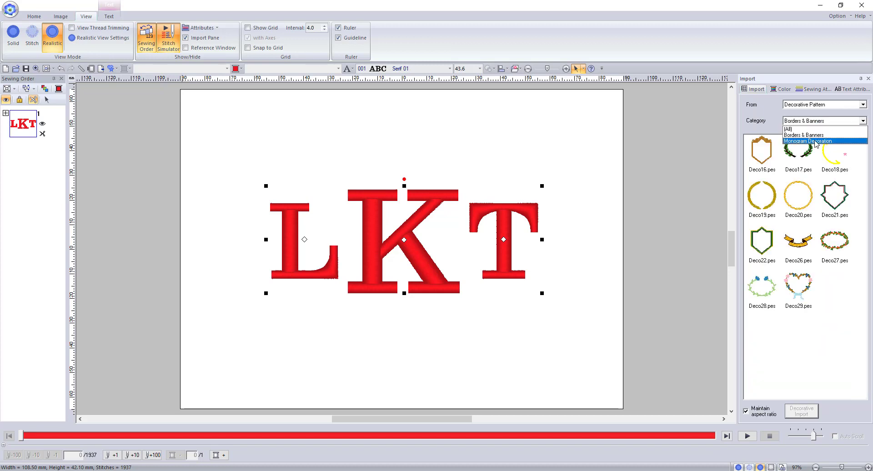
{"action": "left_click", "coordinate": [815, 141]}
{"action": "scroll", "coordinate": [812, 267], "scroll_direction": "down", "scroll_amount": 4}
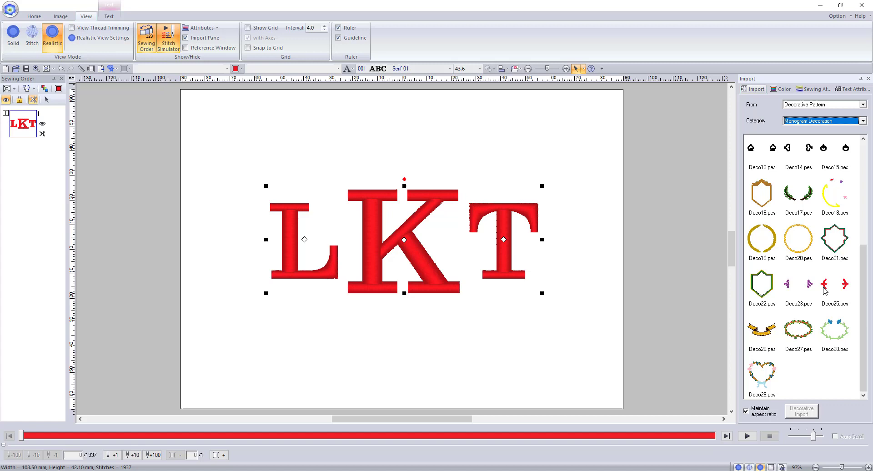
{"action": "left_click_drag", "start_coordinate": [825, 291], "coordinate": [405, 354]}
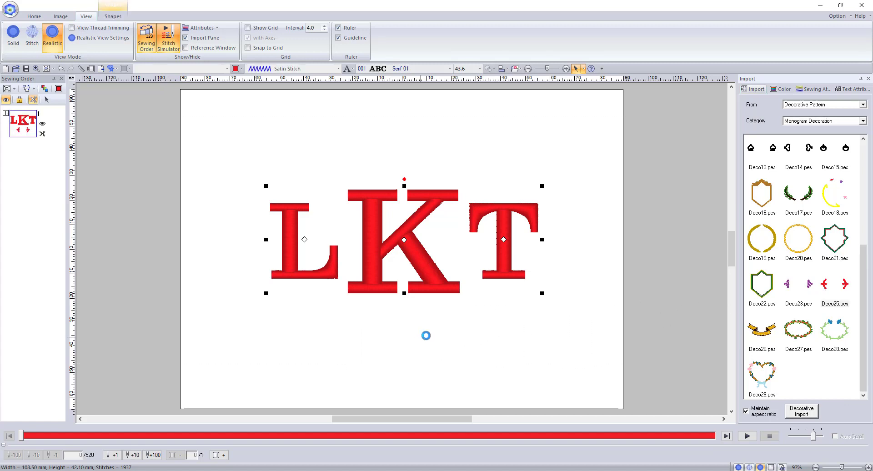
Enlarge the Deco25 ornament, ungroup it, and move both arrows up beside the LKT letters
{"action": "left_click_drag", "start_coordinate": [474, 324], "coordinate": [514, 304]}
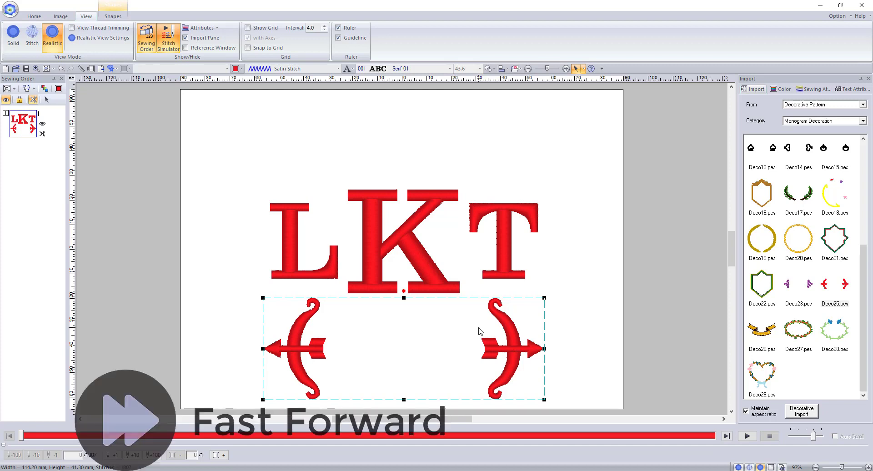
{"action": "left_click_drag", "start_coordinate": [232, 292], "coordinate": [355, 412]}
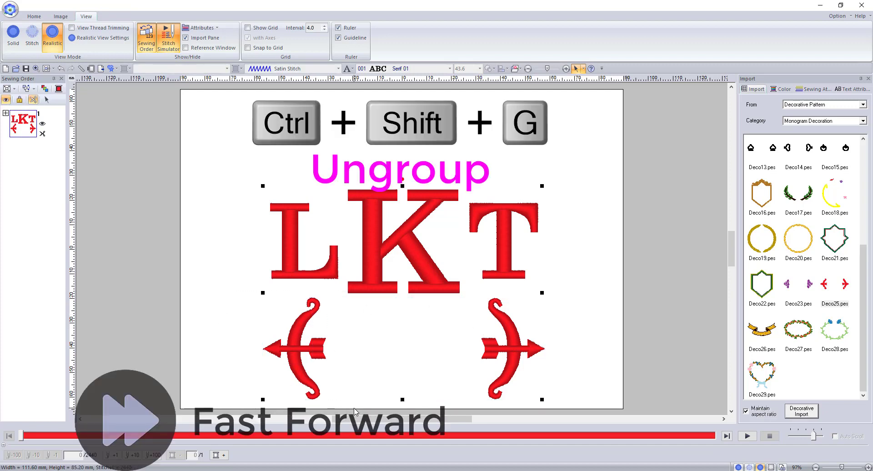
{"action": "key", "text": "ctrl+shift+g"}
{"action": "left_click", "coordinate": [238, 388]}
{"action": "left_click", "coordinate": [310, 320]}
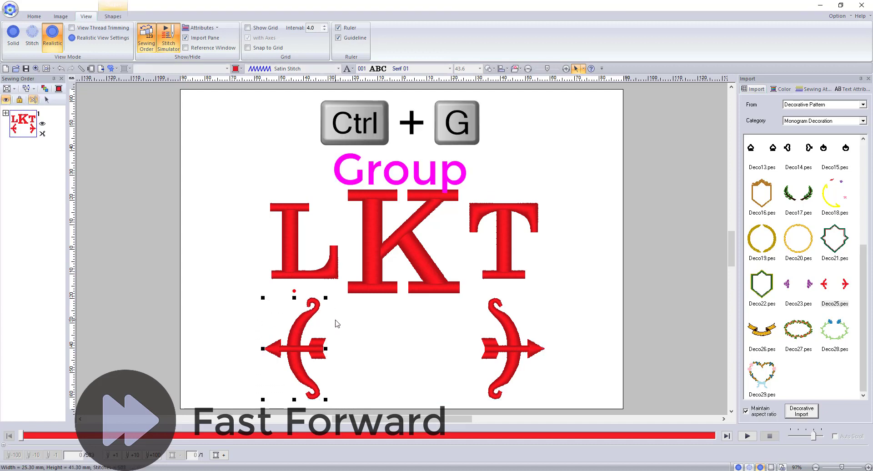
{"action": "left_click_drag", "start_coordinate": [457, 407], "coordinate": [547, 335]}
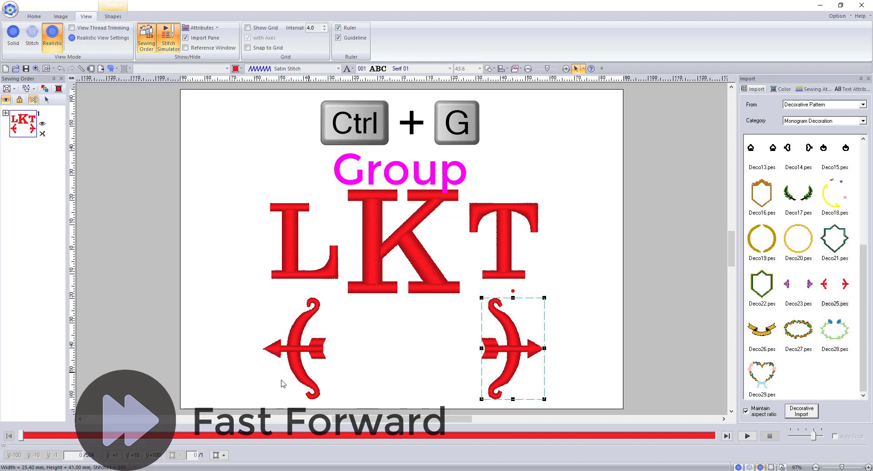
{"action": "left_click", "coordinate": [509, 357], "text": "shift"}
{"action": "left_click_drag", "start_coordinate": [504, 342], "coordinate": [576, 250]}
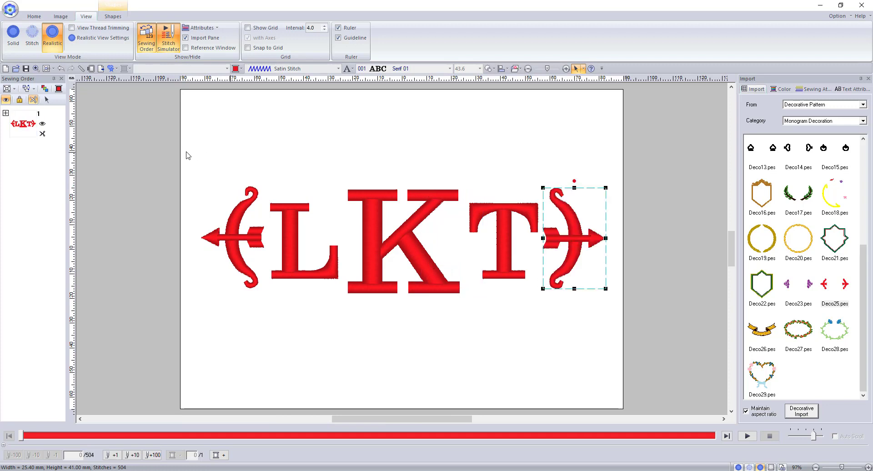
Align the whole monogram on vertical middles and centre it on the page
{"action": "left_click_drag", "start_coordinate": [158, 140], "coordinate": [630, 325]}
{"action": "left_click", "coordinate": [502, 68]}
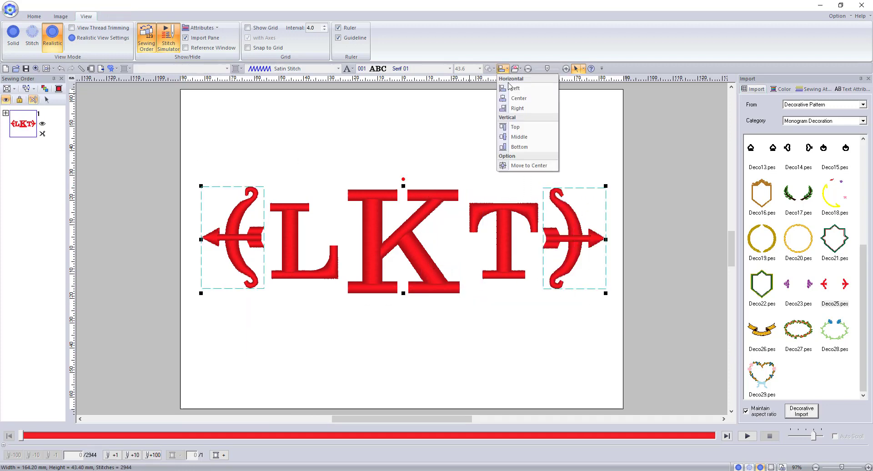
{"action": "left_click", "coordinate": [518, 137]}
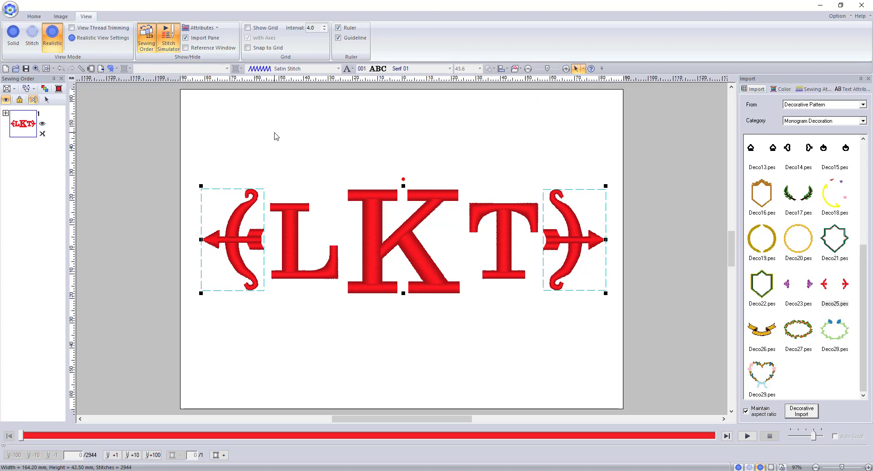
{"action": "left_click_drag", "start_coordinate": [182, 133], "coordinate": [629, 321]}
{"action": "key", "text": "ctrl+m"}
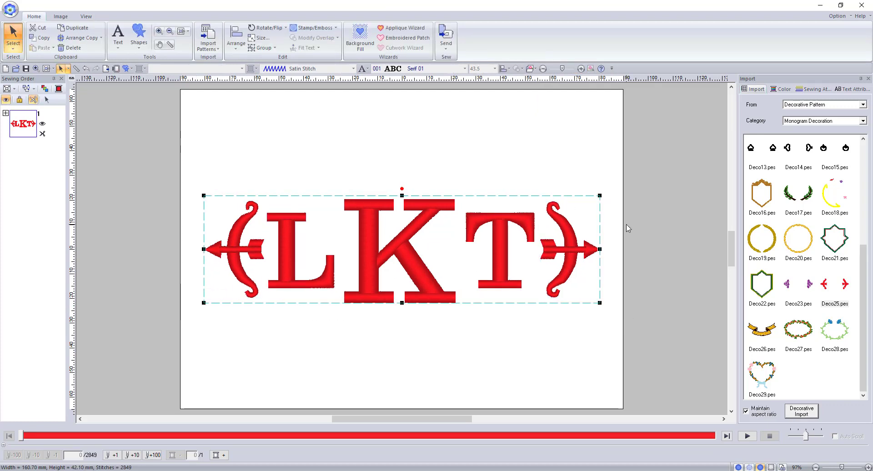
Save the arrow-flanked monogram as LKT, then start a blank new page
{"action": "key", "text": "ctrl+s"}
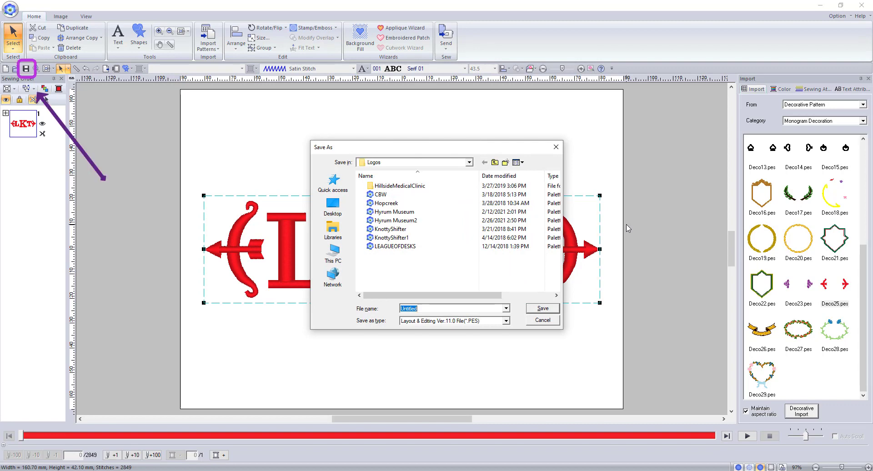
{"action": "type", "text": "LKT"}
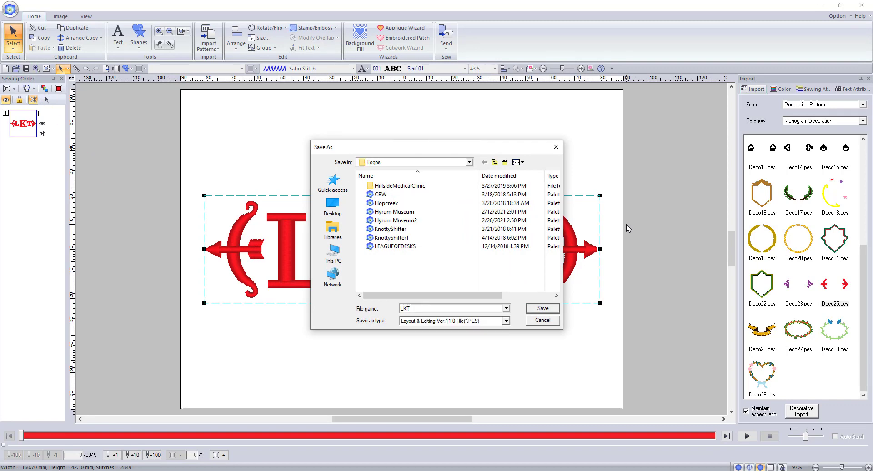
{"action": "key", "text": "Return"}
{"action": "key", "text": "ctrl+n"}
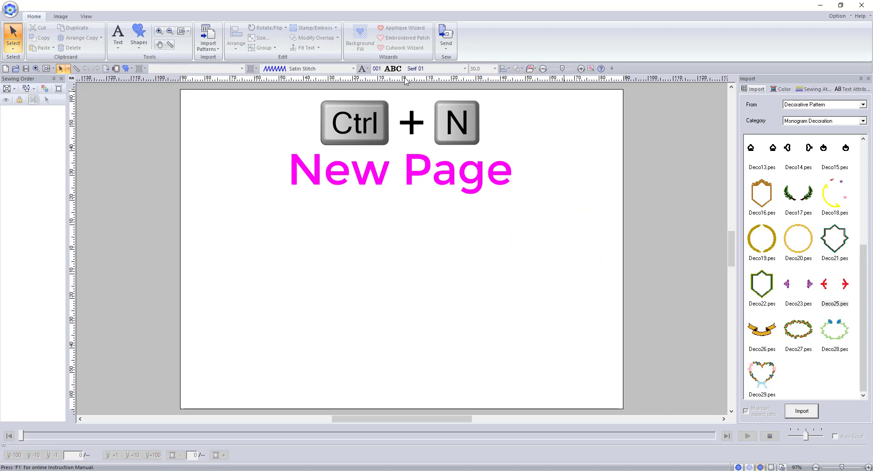
Change the blank page's hoop size from 180 × 130 mm to 360 × 200 mm
{"action": "left_click", "coordinate": [364, 69]}
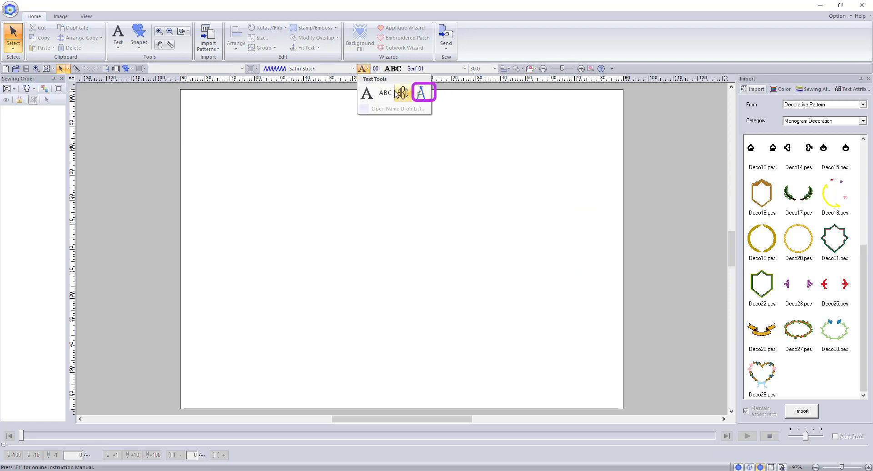
{"action": "left_click", "coordinate": [116, 68]}
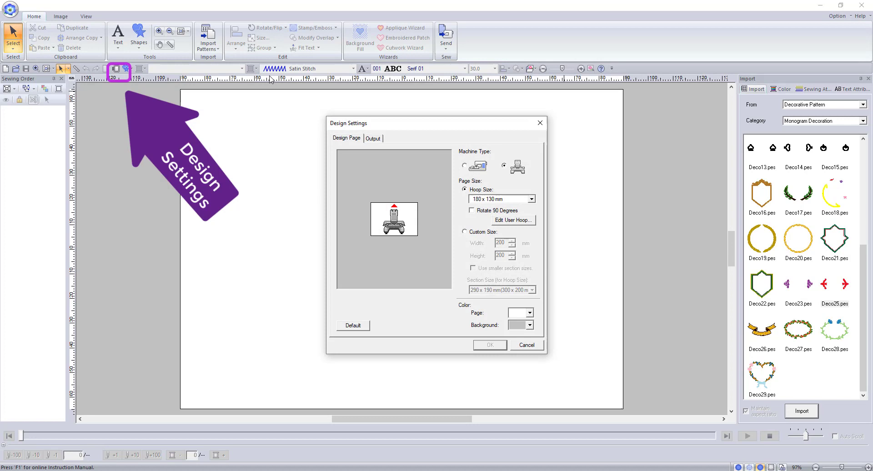
{"action": "left_click", "coordinate": [530, 199]}
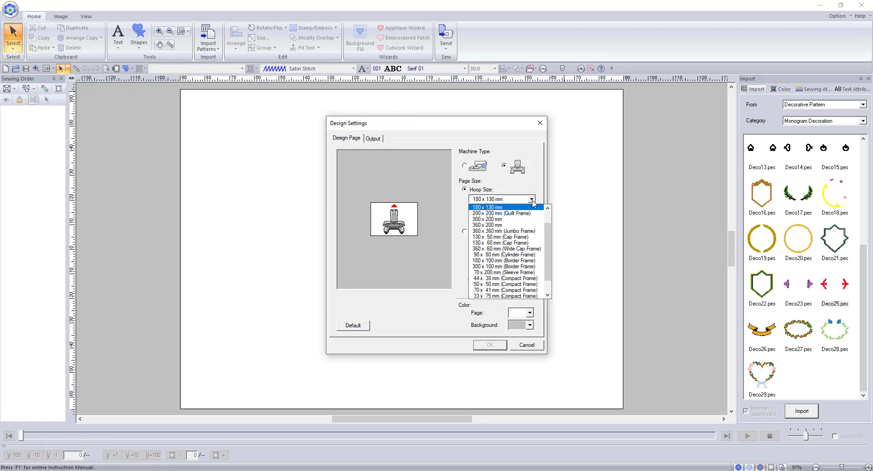
{"action": "left_click", "coordinate": [526, 225]}
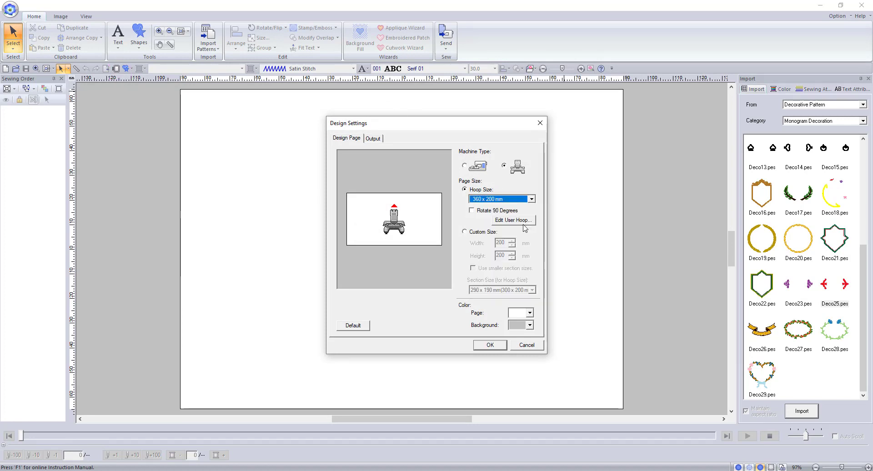
{"action": "left_click", "coordinate": [496, 347]}
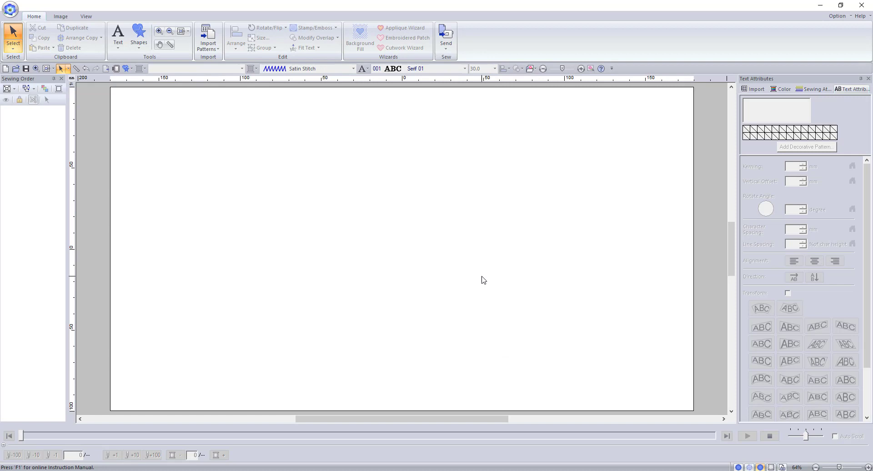
Create a monogram letter L in the Sample01_FloralL font and move it down and left
{"action": "left_click", "coordinate": [366, 68]}
{"action": "left_click", "coordinate": [421, 94]}
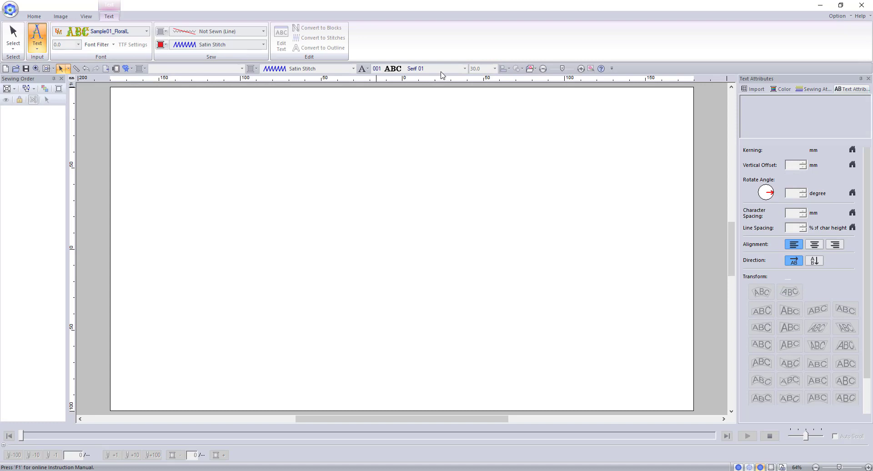
{"action": "left_click", "coordinate": [466, 69]}
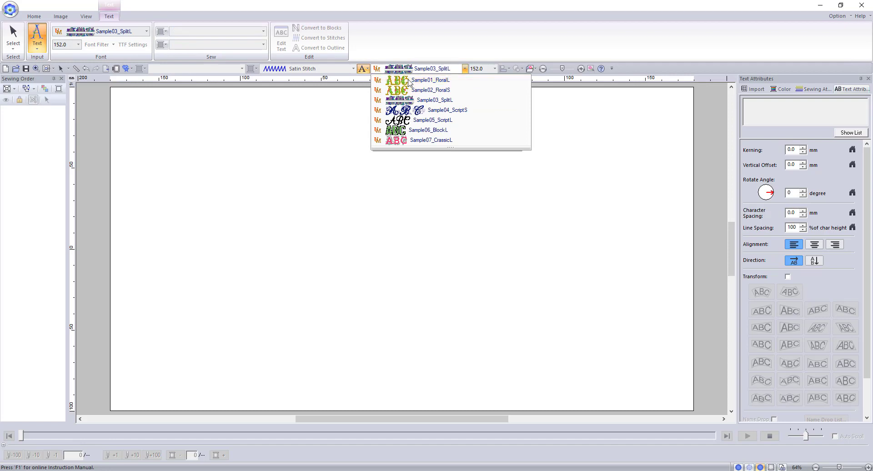
{"action": "left_click", "coordinate": [352, 234]}
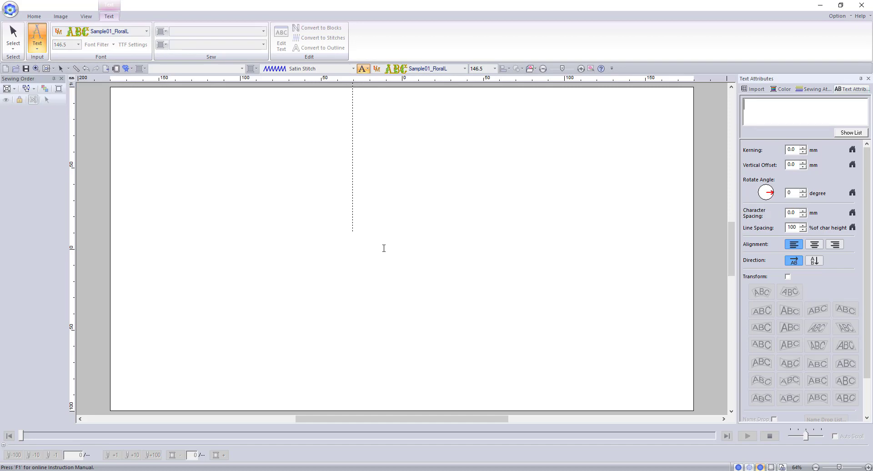
{"action": "type", "text": "L"}
{"action": "key", "text": "Return"}
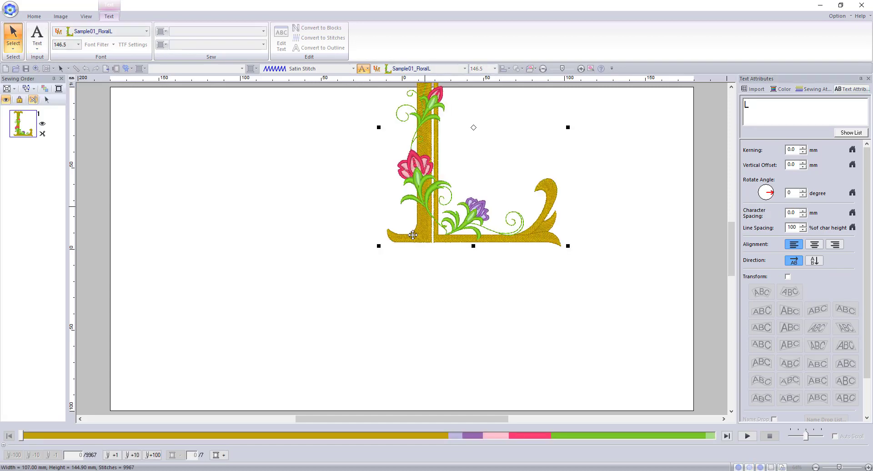
{"action": "left_click_drag", "start_coordinate": [412, 234], "coordinate": [346, 356]}
Switch the L through Sample04_ScriptS and Sample07_CrassicL, settling on Sample03_SplitL
{"action": "left_click", "coordinate": [464, 68]}
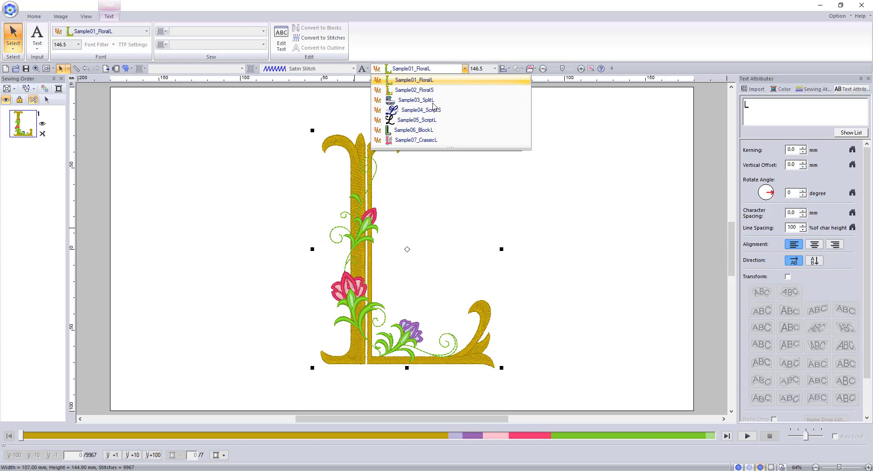
{"action": "left_click", "coordinate": [421, 110]}
{"action": "left_click", "coordinate": [464, 69]}
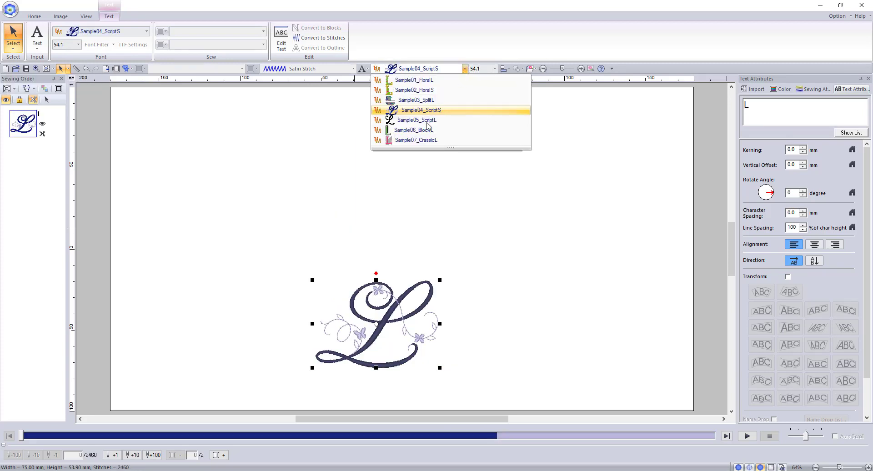
{"action": "left_click", "coordinate": [416, 140]}
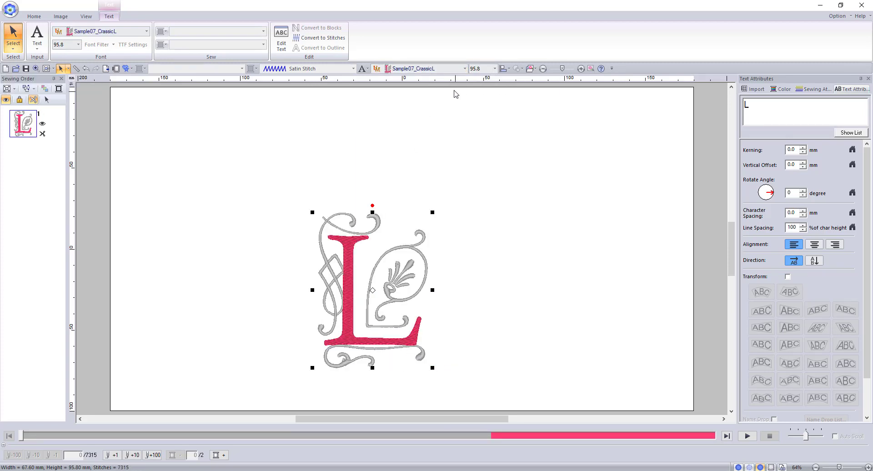
{"action": "left_click", "coordinate": [464, 68]}
{"action": "left_click", "coordinate": [422, 100]}
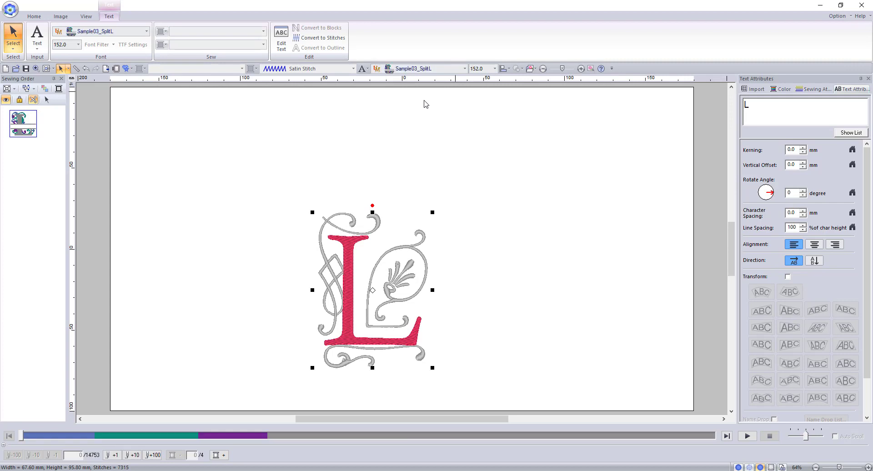
{"action": "left_click", "coordinate": [425, 104]}
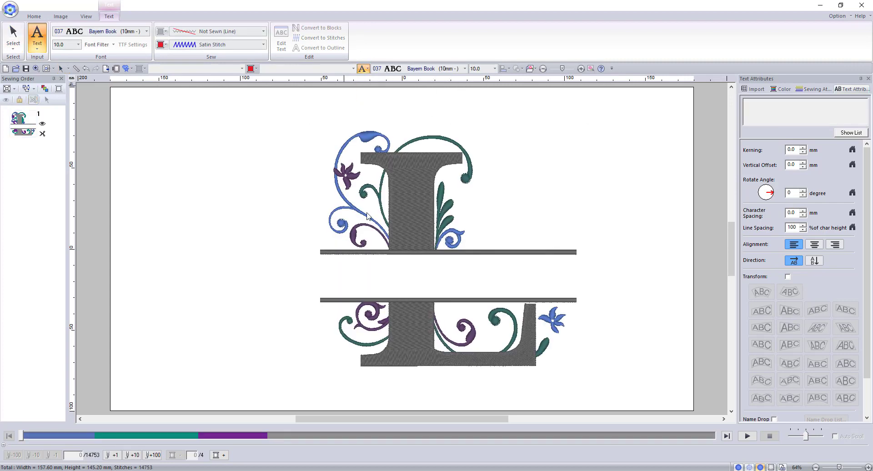
Type the name Leisha between the split L's bars and enlarge it to about double size
{"action": "left_click", "coordinate": [353, 275]}
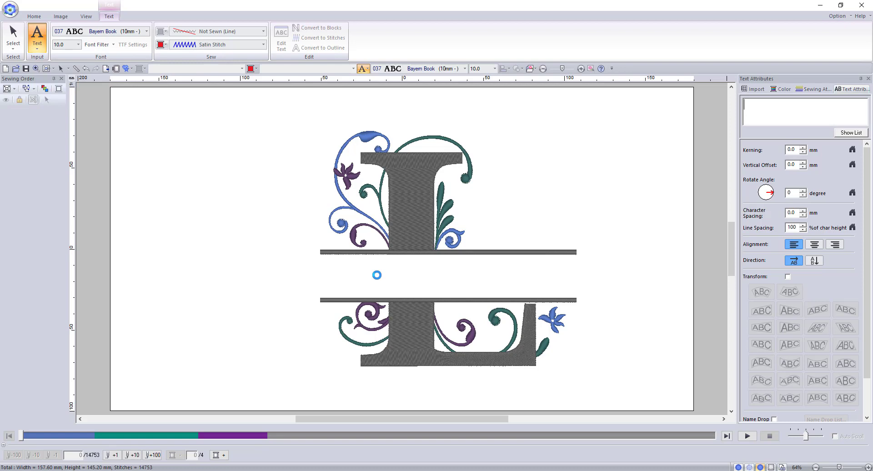
{"action": "type", "text": "Leisha"}
{"action": "left_click", "coordinate": [464, 287]}
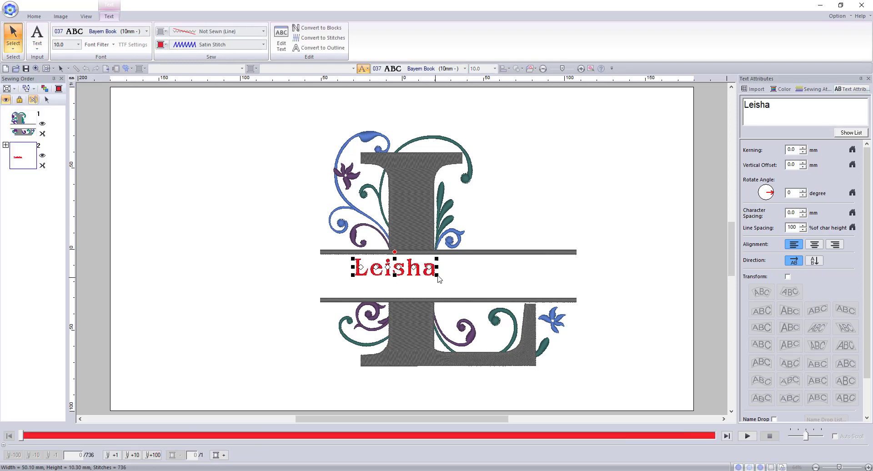
{"action": "left_click_drag", "start_coordinate": [464, 287], "coordinate": [500, 294]}
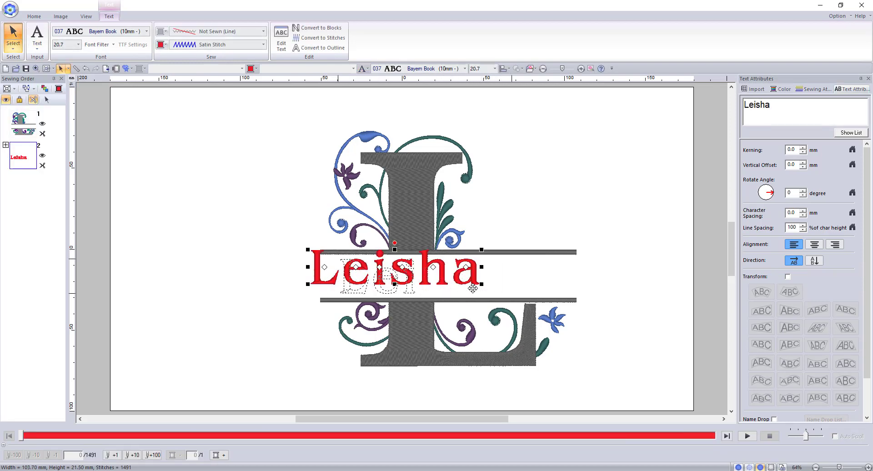
{"action": "left_click", "coordinate": [819, 88]}
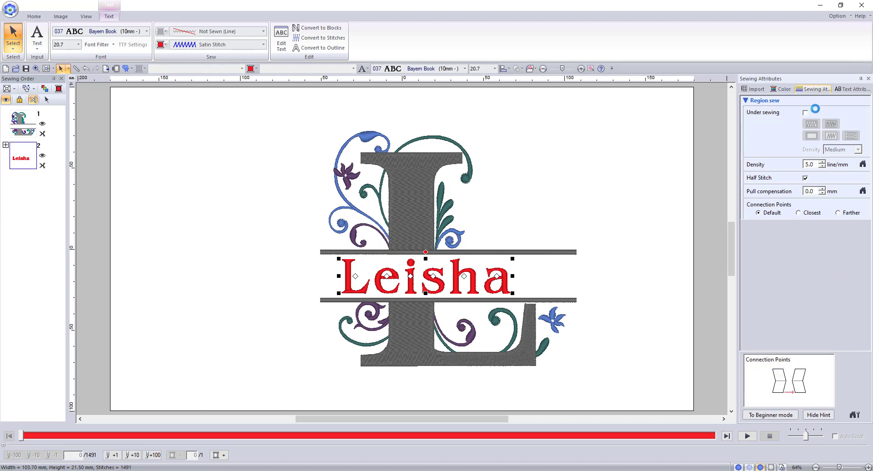
Select all objects and centre Leisha horizontally on the L
{"action": "left_click", "coordinate": [314, 115]}
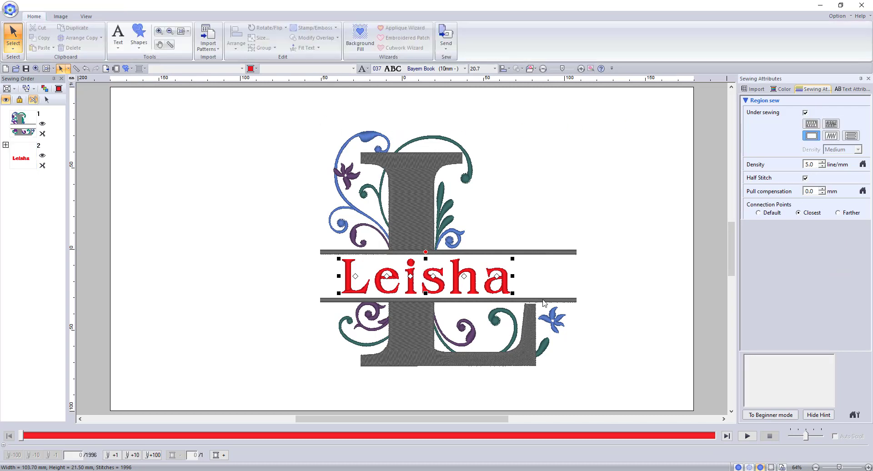
{"action": "key", "text": "ctrl+a"}
{"action": "left_click", "coordinate": [508, 68]}
{"action": "left_click", "coordinate": [520, 97]}
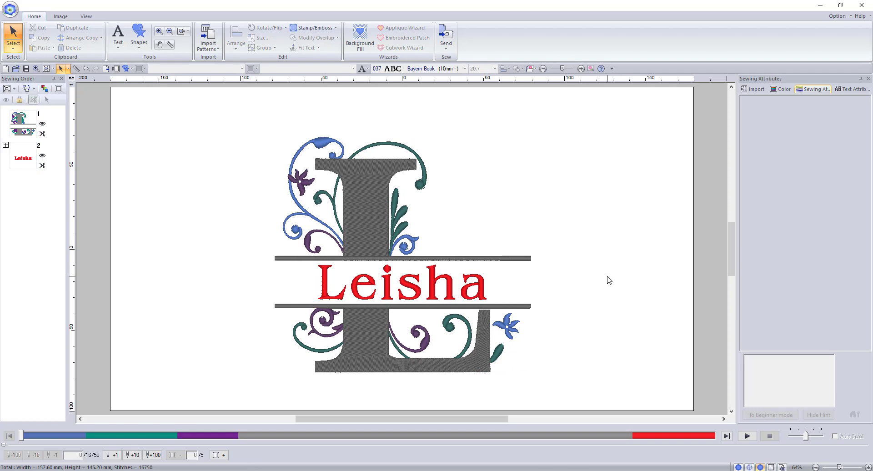
Save the split-L Leisha design under the file name 'split'
{"action": "key", "text": "ctrl+s"}
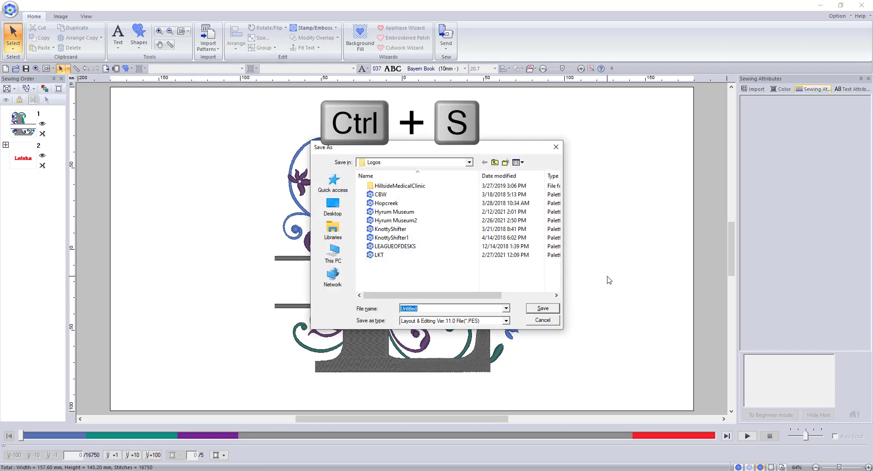
{"action": "type", "text": "s"}
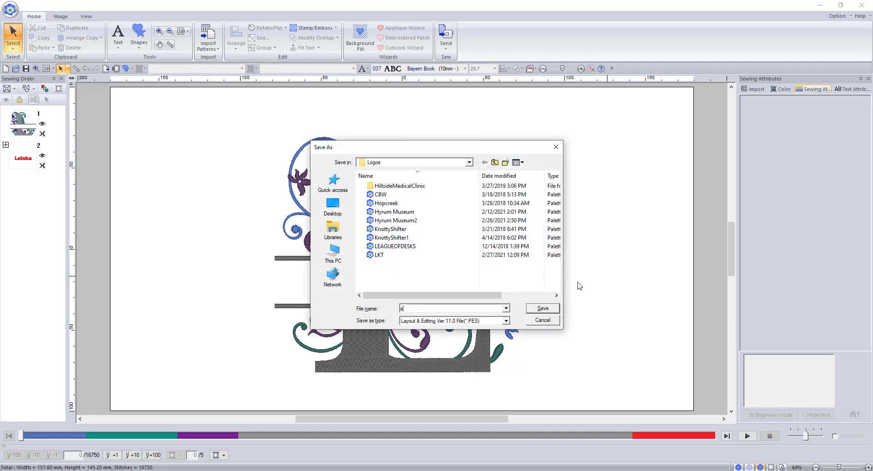
{"action": "type", "text": "plit"}
{"action": "key", "text": "Return"}
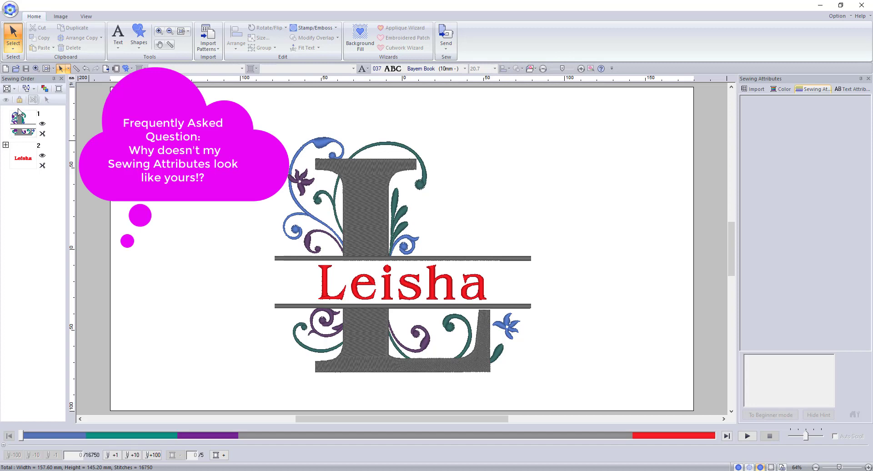
Expand the Leisha item and switch the Sewing Order pane to Show by Color Order
{"action": "left_click", "coordinate": [6, 145]}
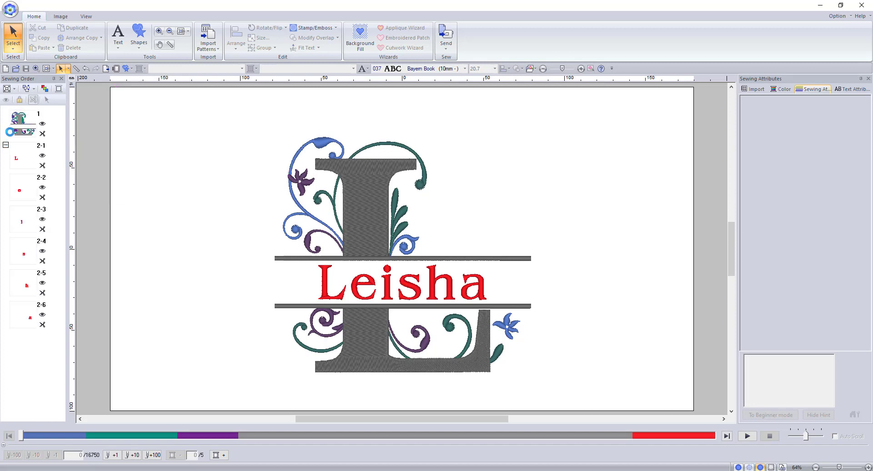
{"action": "left_click", "coordinate": [14, 89]}
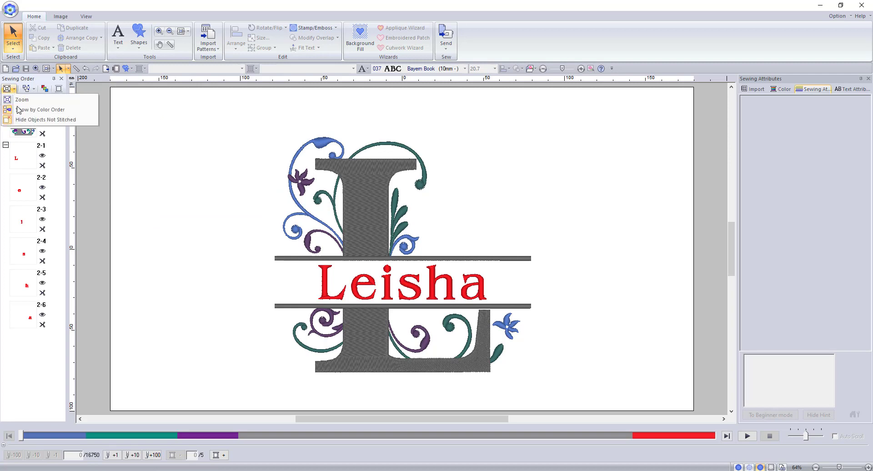
{"action": "left_click", "coordinate": [17, 109]}
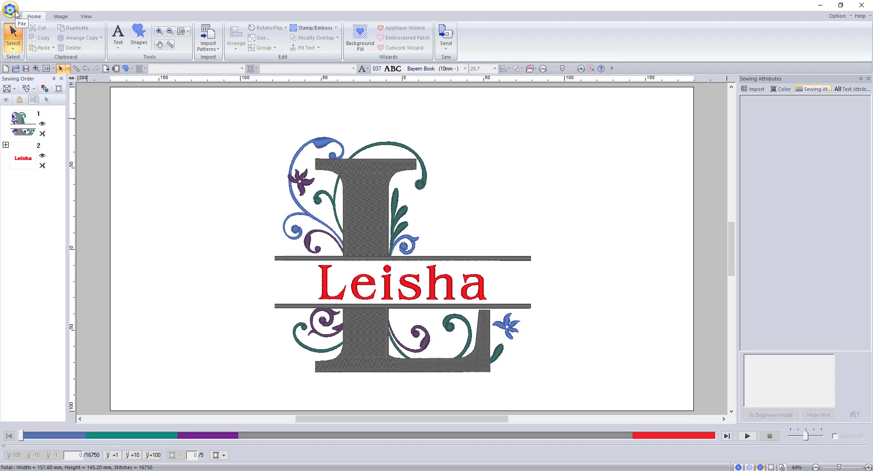
{"action": "left_click", "coordinate": [11, 9]}
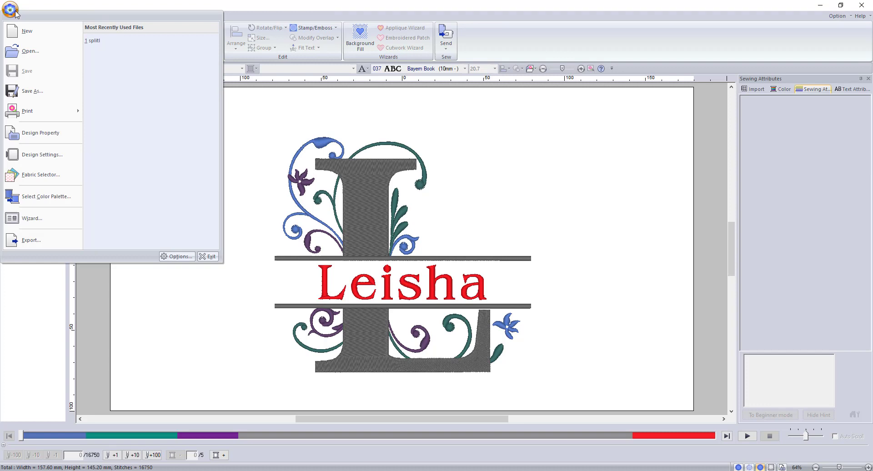
{"action": "mouse_move", "coordinate": [36, 116]}
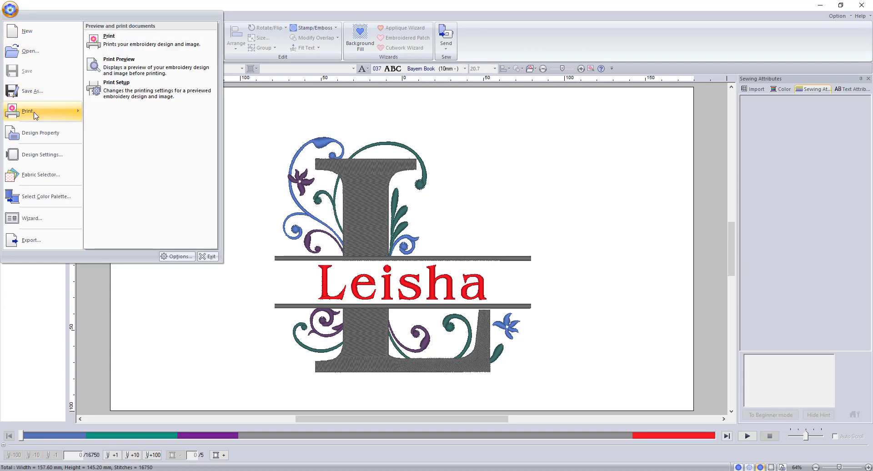
{"action": "left_click", "coordinate": [132, 63]}
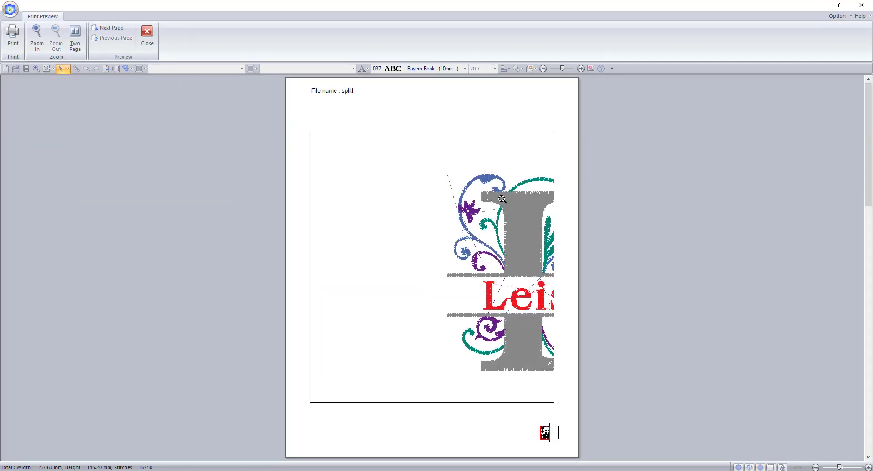
{"action": "left_click", "coordinate": [868, 458]}
{"action": "left_click", "coordinate": [868, 457]}
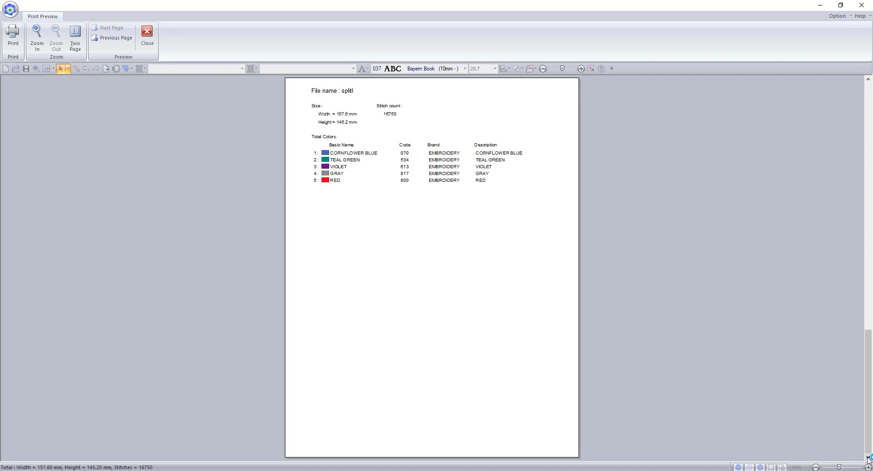
{"action": "left_click", "coordinate": [146, 32]}
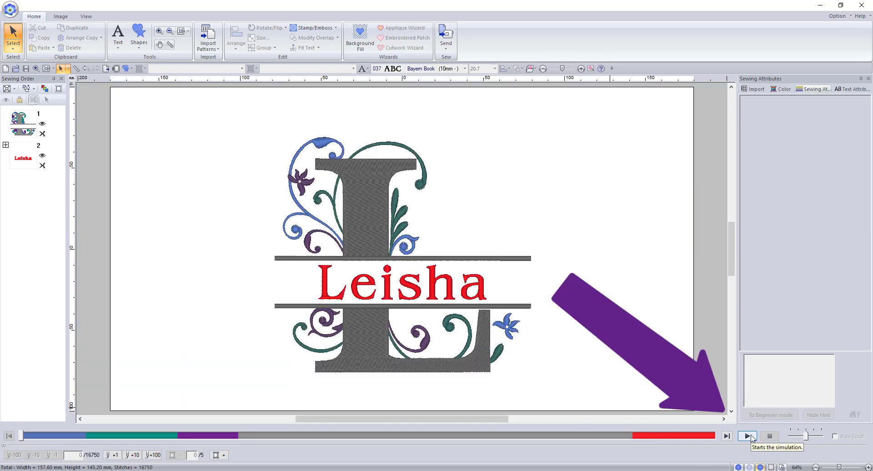
Run the stitch simulator on the Leisha split-L and speed it up with the slider
{"action": "left_click", "coordinate": [751, 438]}
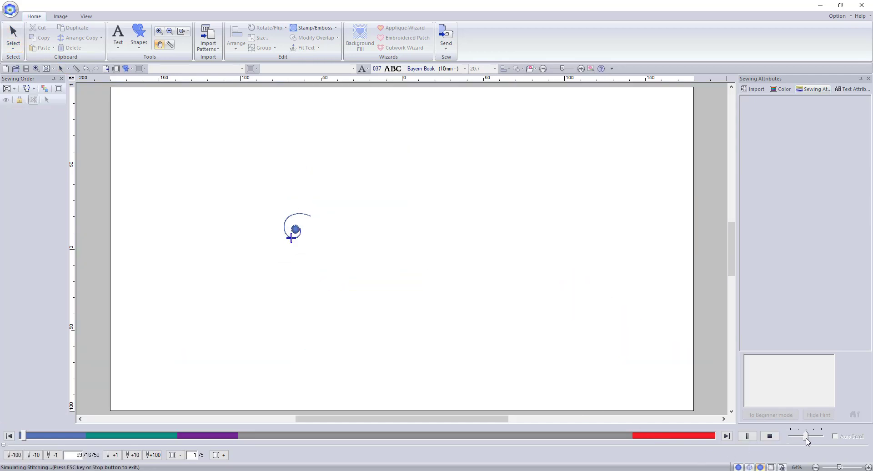
{"action": "left_click_drag", "start_coordinate": [805, 438], "coordinate": [828, 442]}
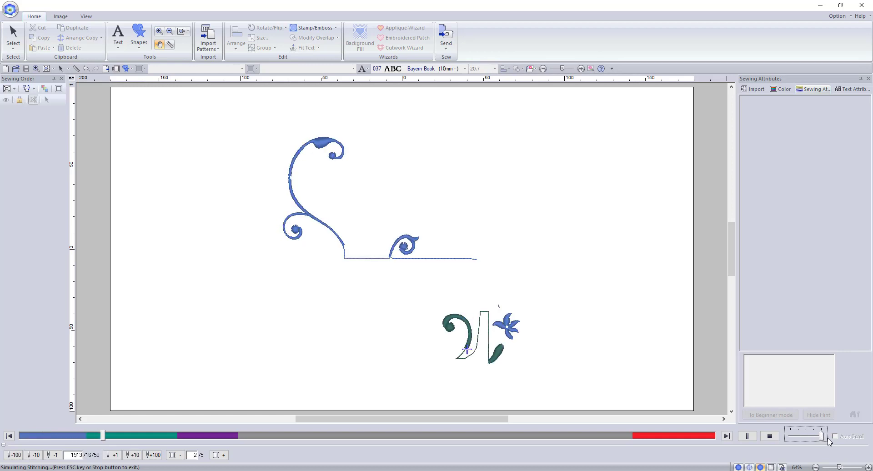